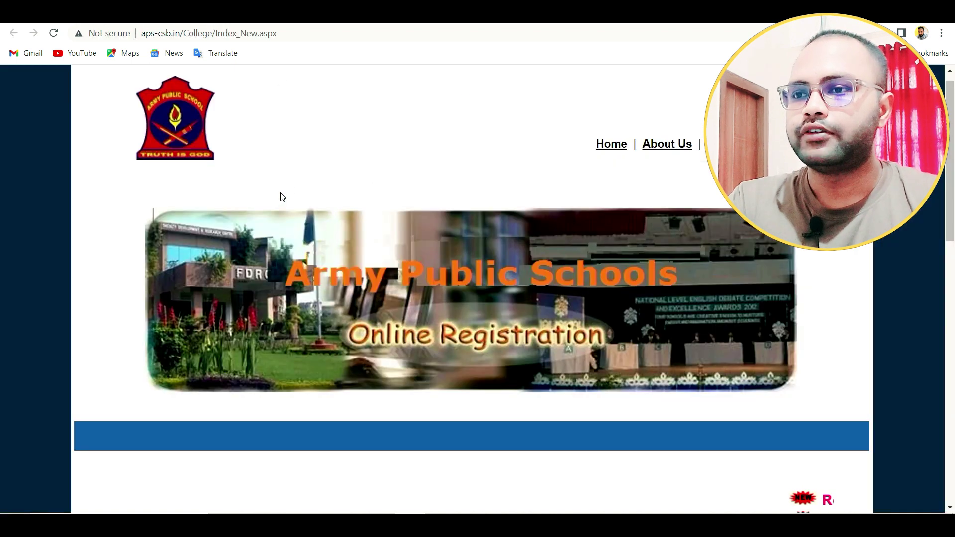
Open the AWES 2023 exam portal, view the list of registration guideline steps and return to its home page
{"action": "left_click", "coordinate": [505, 357]}
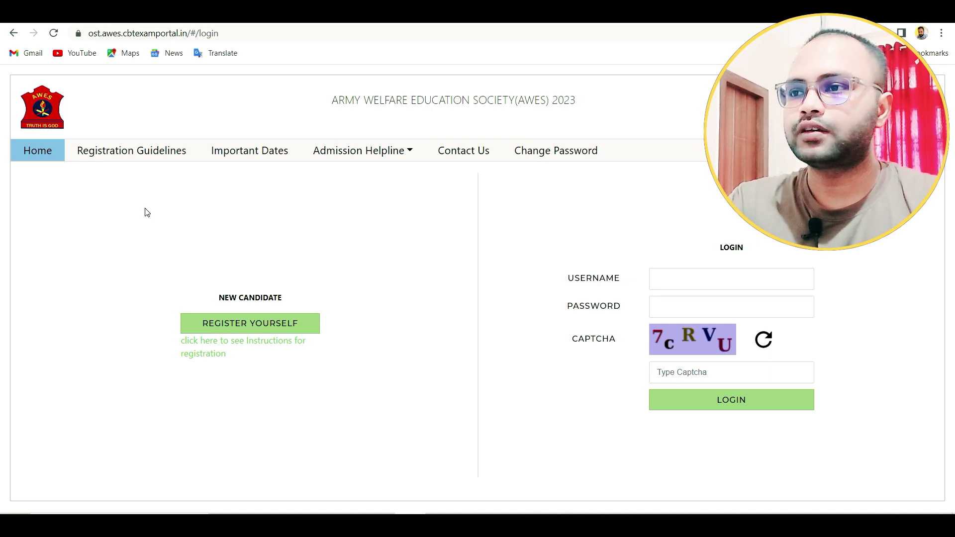
{"action": "left_click", "coordinate": [129, 151]}
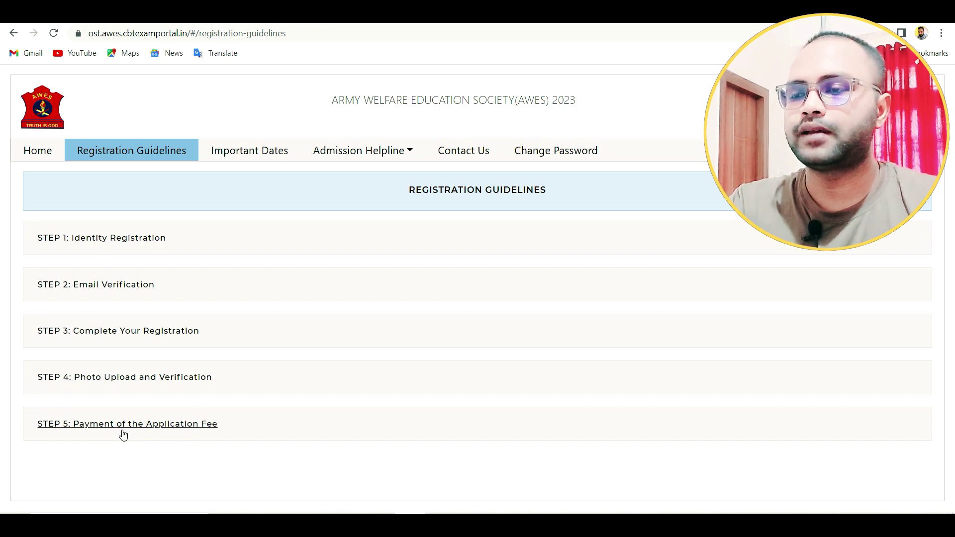
{"action": "left_click", "coordinate": [41, 154]}
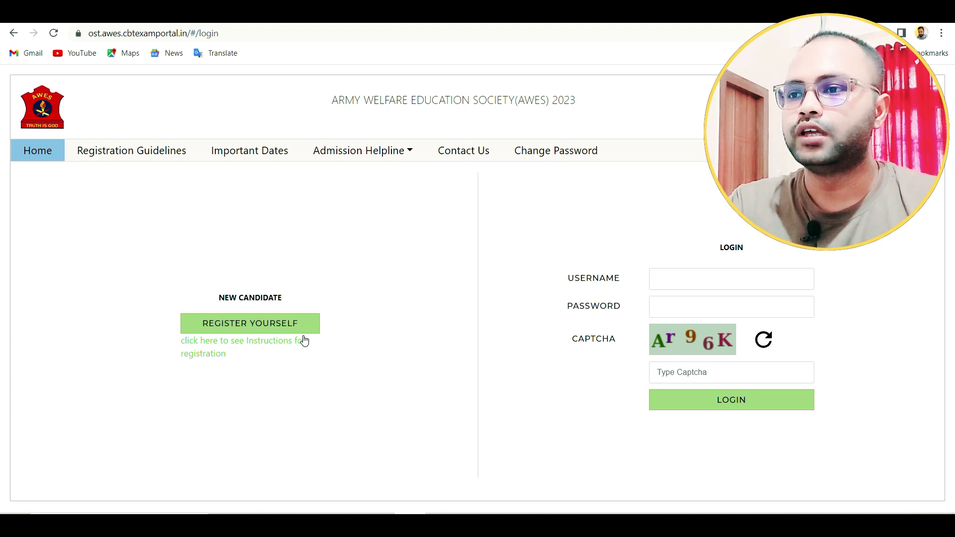
Start a new candidate identity, choosing PGT as the post and Economics as the stream
{"action": "left_click", "coordinate": [265, 329]}
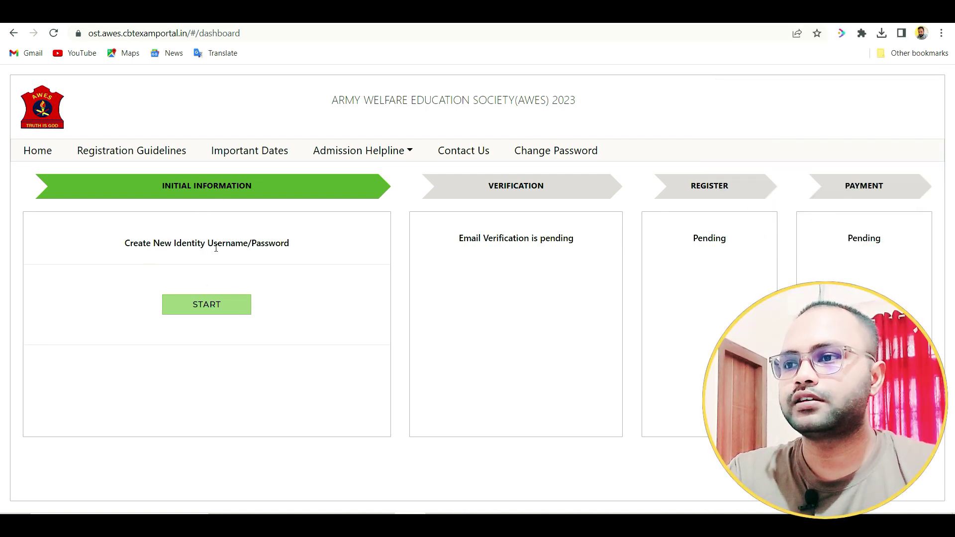
{"action": "left_click", "coordinate": [225, 304]}
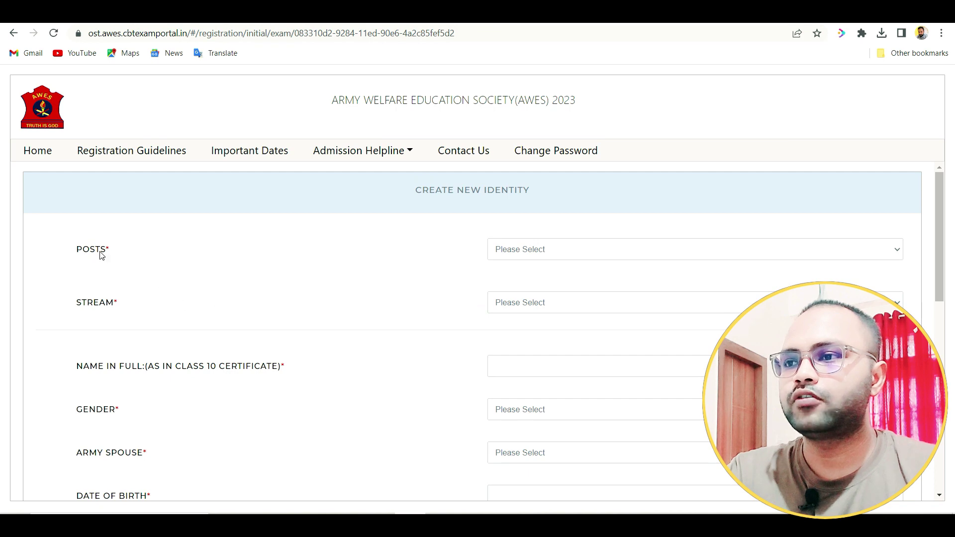
{"action": "left_click", "coordinate": [528, 255]}
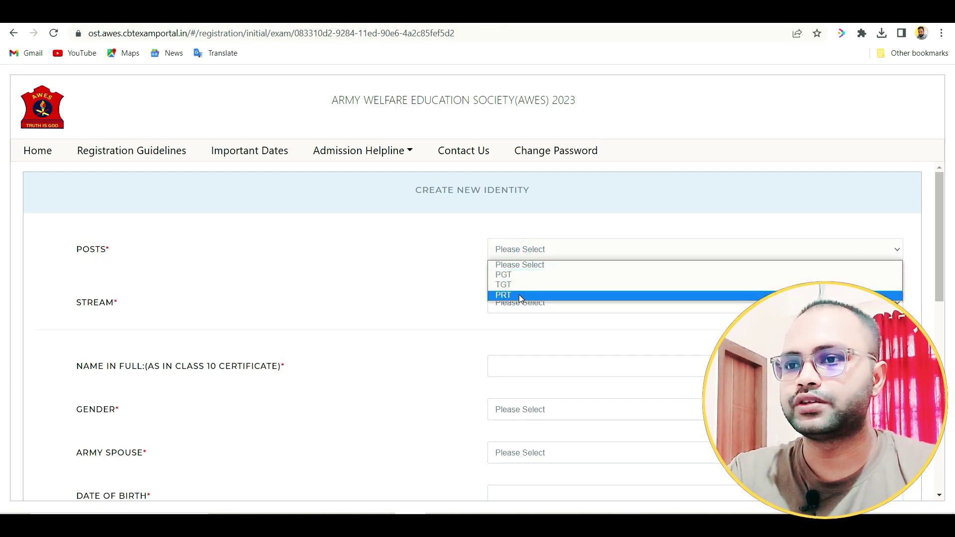
{"action": "left_click", "coordinate": [522, 273]}
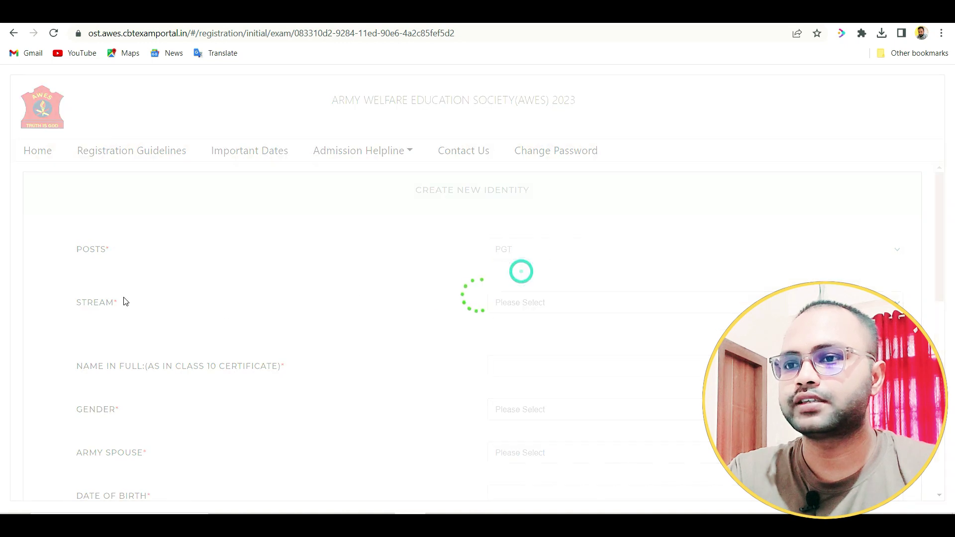
{"action": "left_click", "coordinate": [667, 305]}
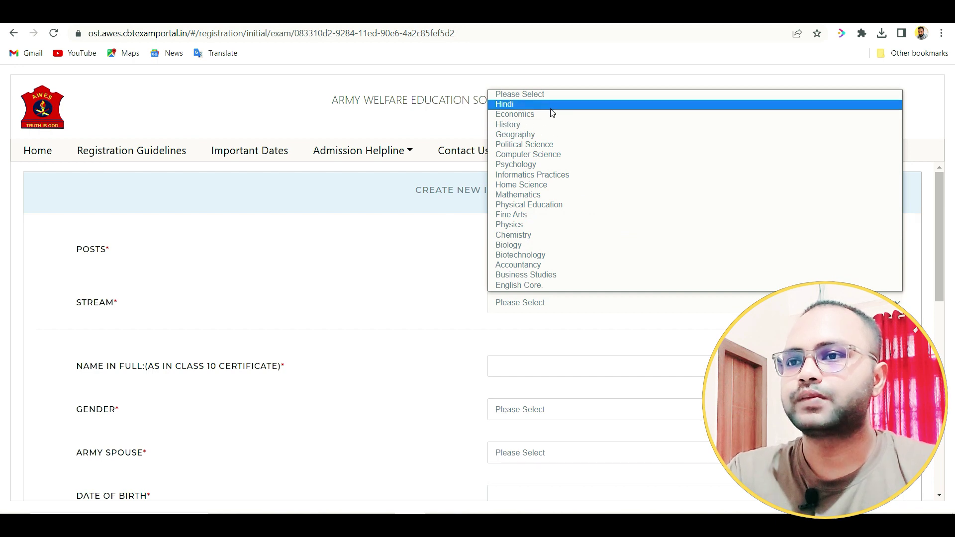
{"action": "left_click", "coordinate": [578, 117]}
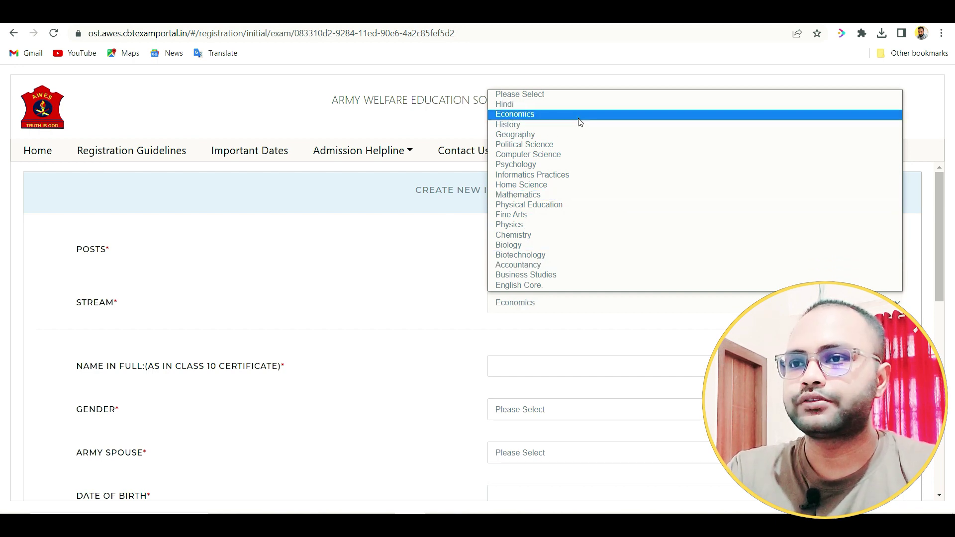
Look through the gender choices without picking one, and set Army Spouse to No
{"action": "scroll", "coordinate": [434, 332], "scroll_direction": "down", "scroll_amount": 3}
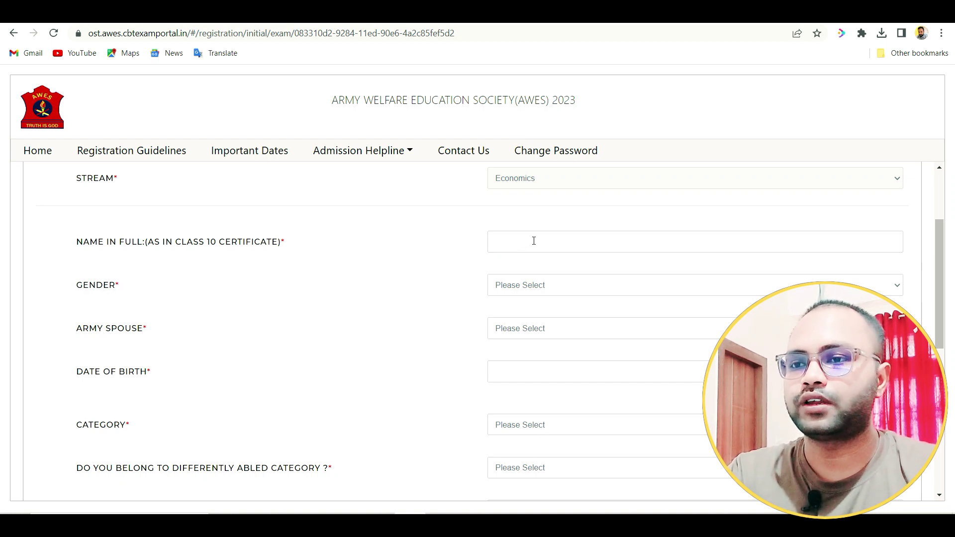
{"action": "left_click", "coordinate": [605, 282]}
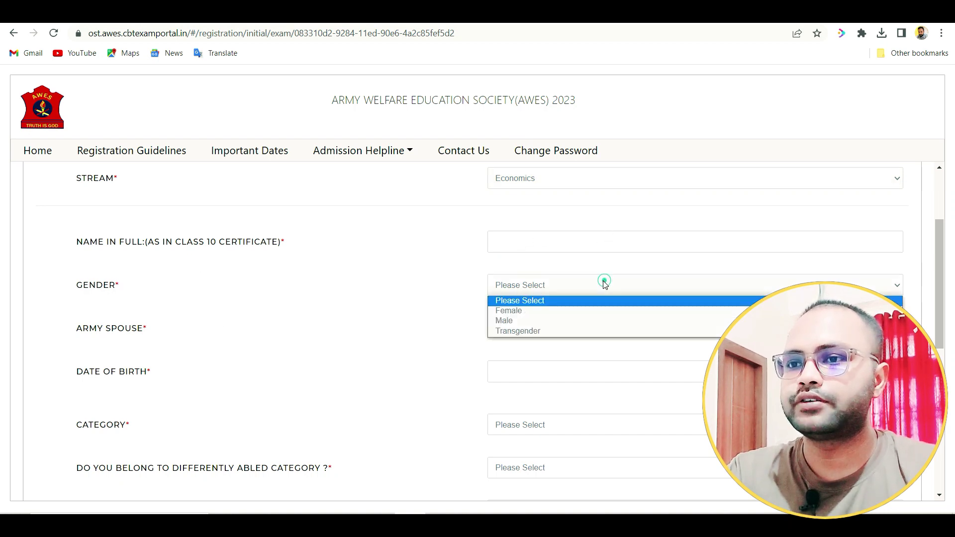
{"action": "left_click", "coordinate": [446, 318]}
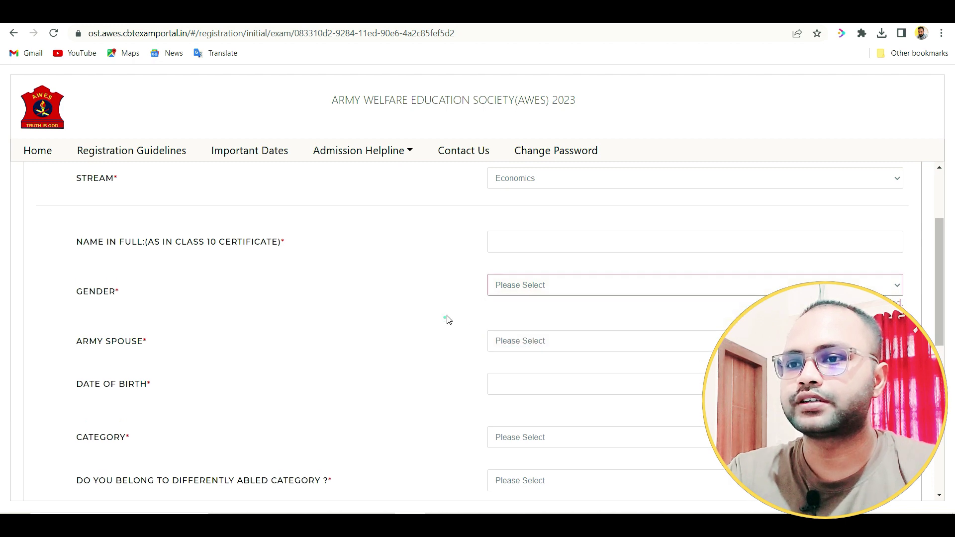
{"action": "scroll", "coordinate": [446, 318], "scroll_direction": "down", "scroll_amount": 1}
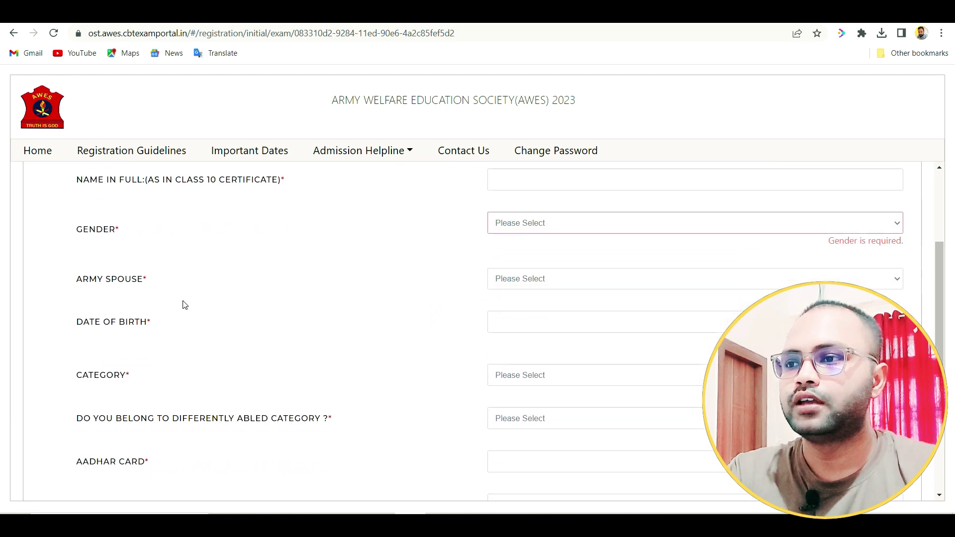
{"action": "left_click", "coordinate": [519, 278]}
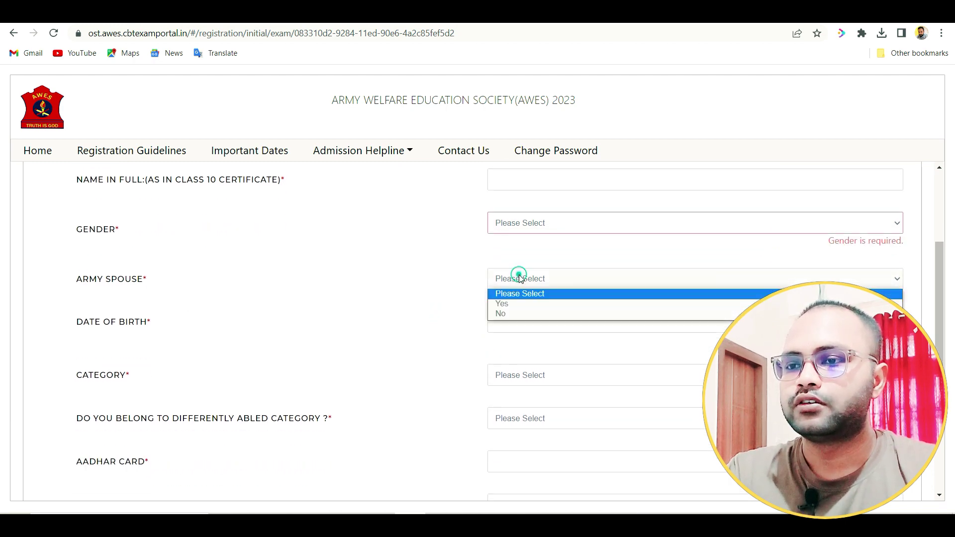
{"action": "left_click", "coordinate": [513, 314]}
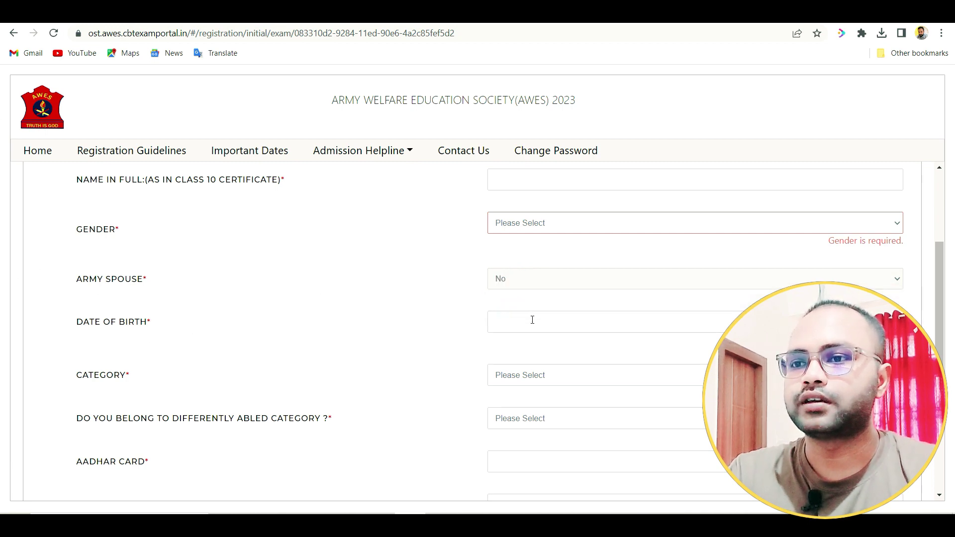
Look through the category choices without picking one, and answer No to belonging to the differently abled category
{"action": "scroll", "coordinate": [279, 338], "scroll_direction": "down", "scroll_amount": 2}
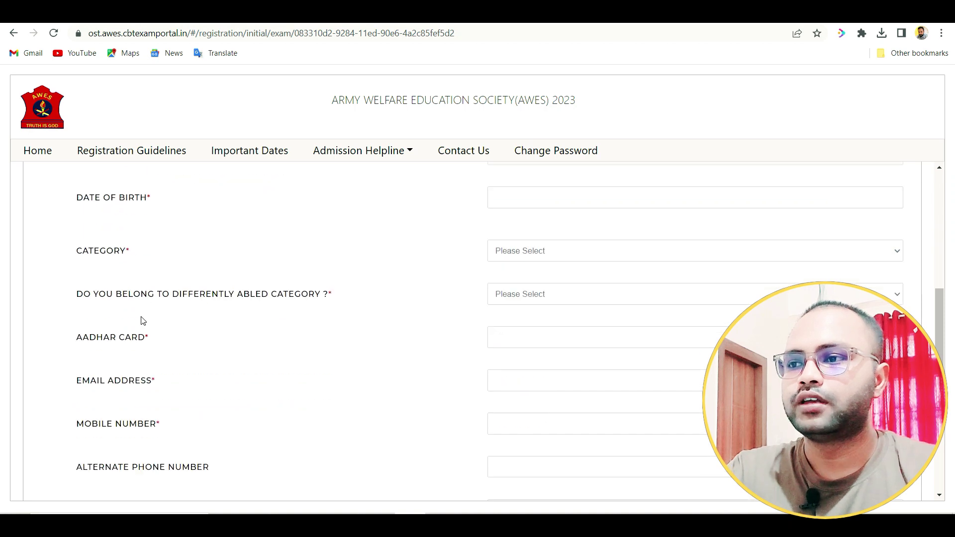
{"action": "left_click", "coordinate": [556, 251]}
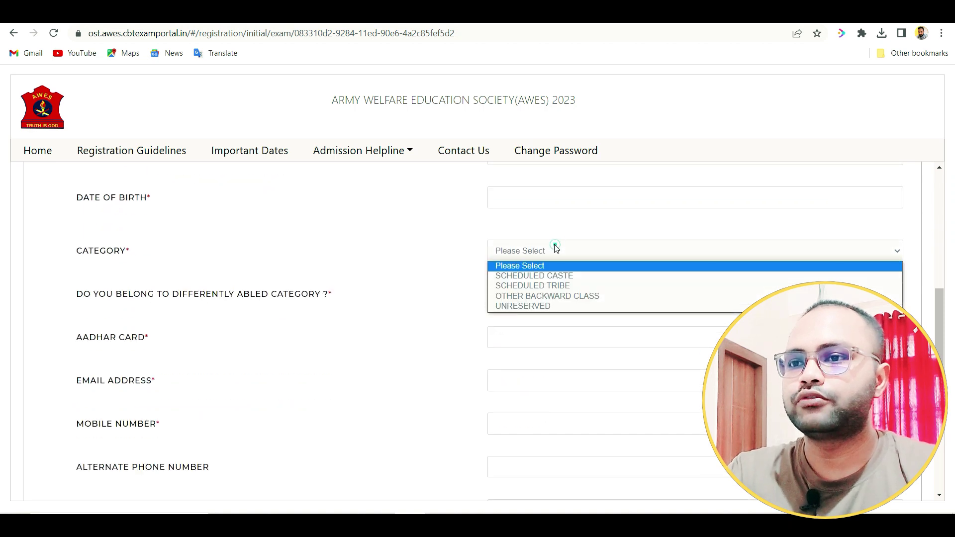
{"action": "left_click", "coordinate": [416, 260]}
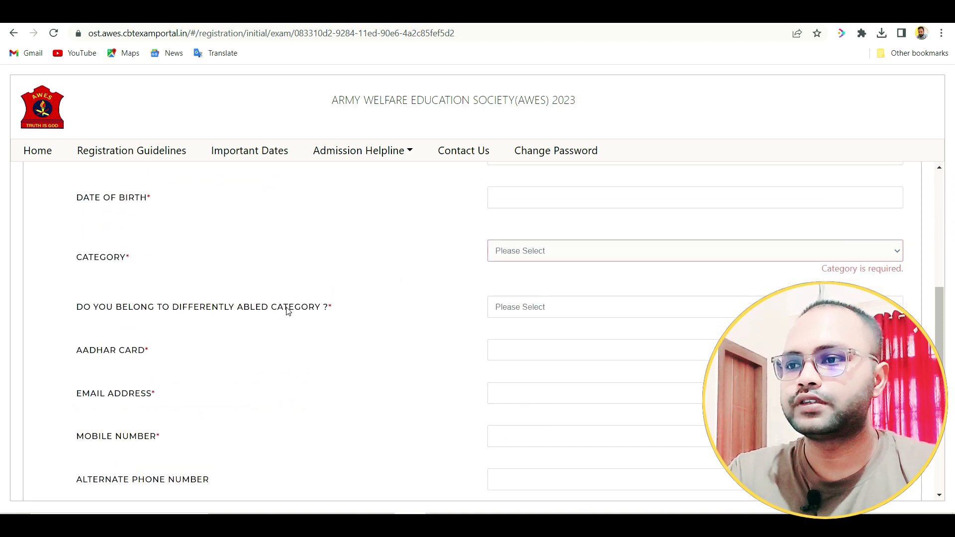
{"action": "left_click", "coordinate": [540, 308]}
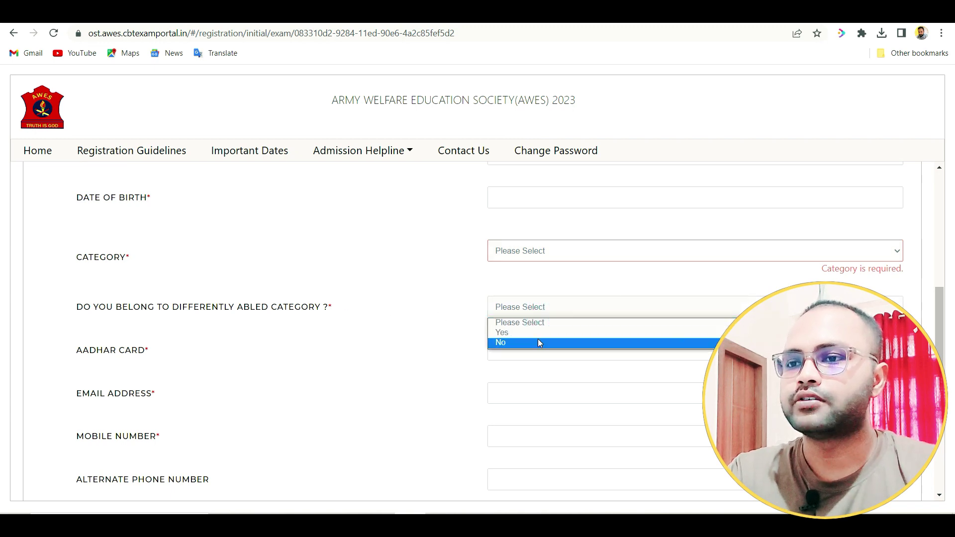
{"action": "left_click", "coordinate": [537, 342]}
{"action": "left_click", "coordinate": [532, 304]}
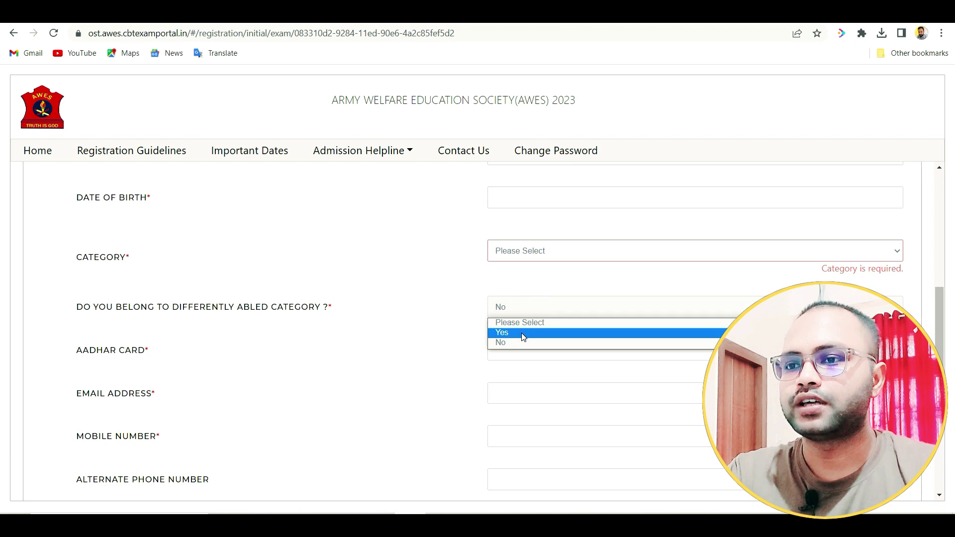
{"action": "left_click", "coordinate": [521, 333]}
{"action": "left_click", "coordinate": [530, 306]}
{"action": "left_click", "coordinate": [521, 342]}
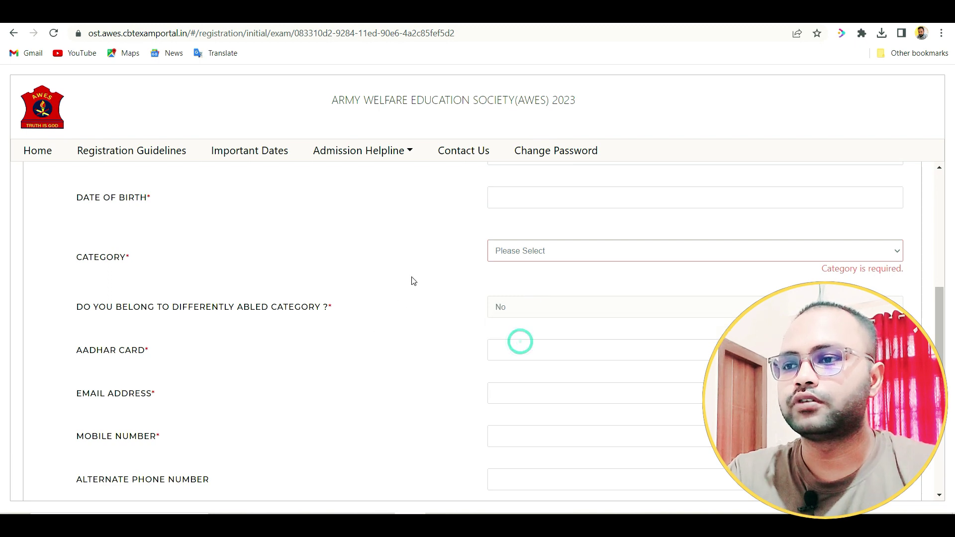
Register the new identity with the remaining contact and login fields completed, and verify the mobile number and e-mail with their OTPs
{"action": "scroll", "coordinate": [411, 279], "scroll_direction": "down", "scroll_amount": 3}
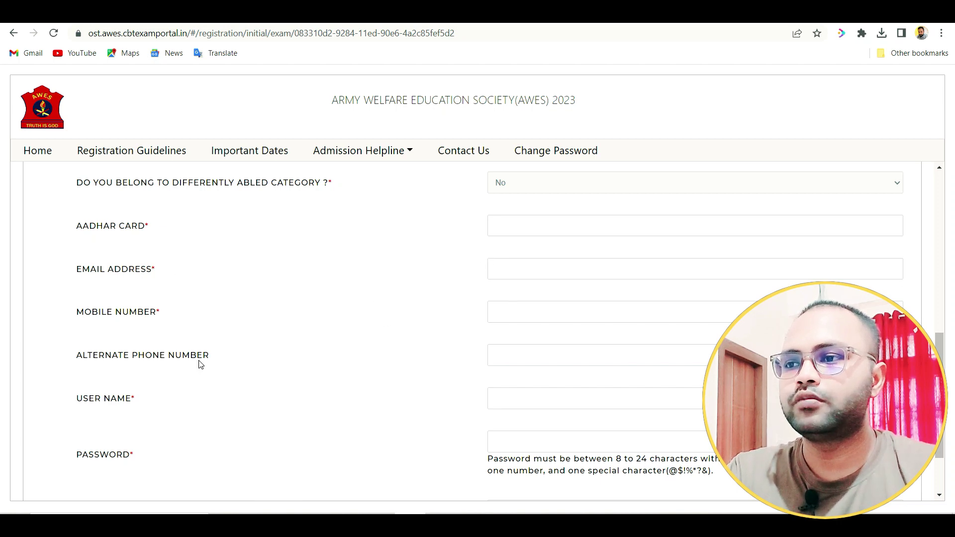
{"action": "scroll", "coordinate": [509, 354], "scroll_direction": "down", "scroll_amount": 1}
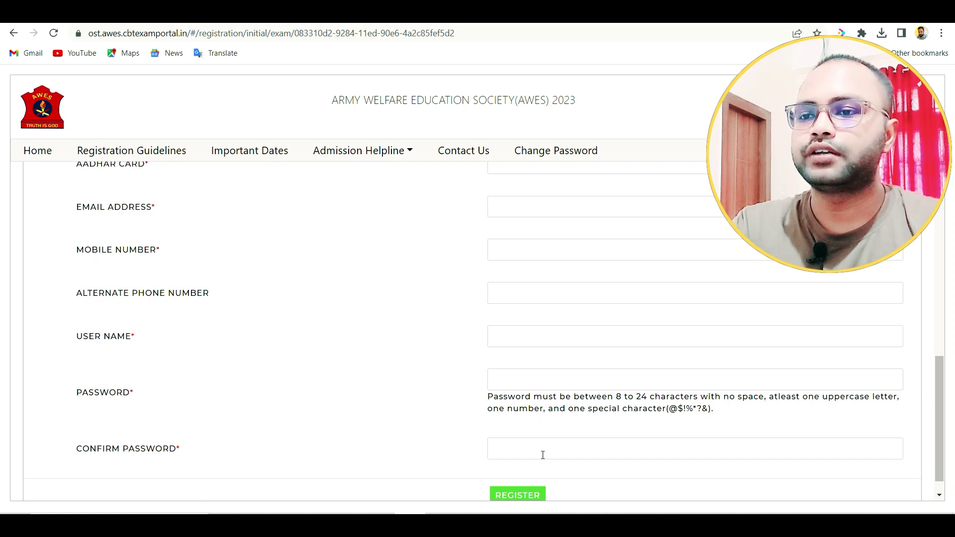
{"action": "scroll", "coordinate": [476, 420], "scroll_direction": "down", "scroll_amount": 1}
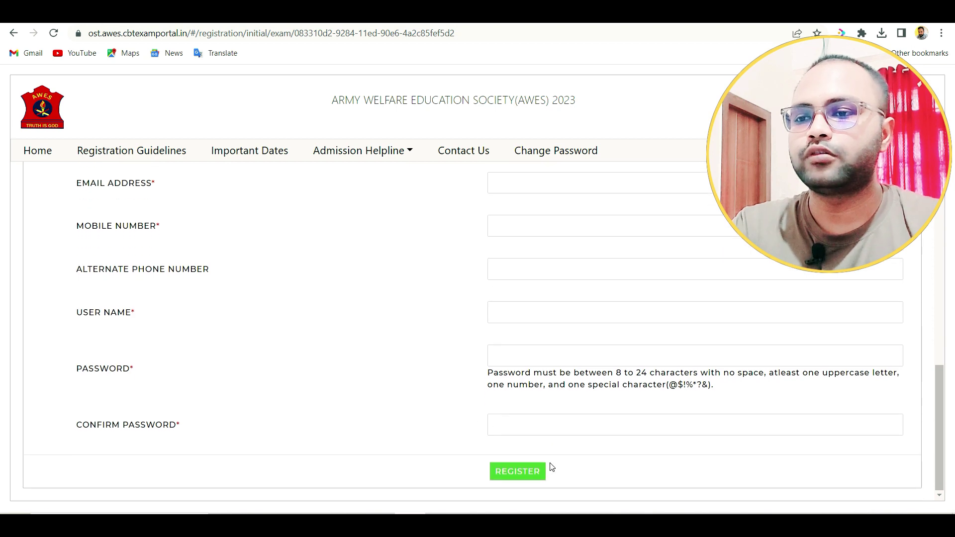
{"action": "left_click", "coordinate": [526, 471]}
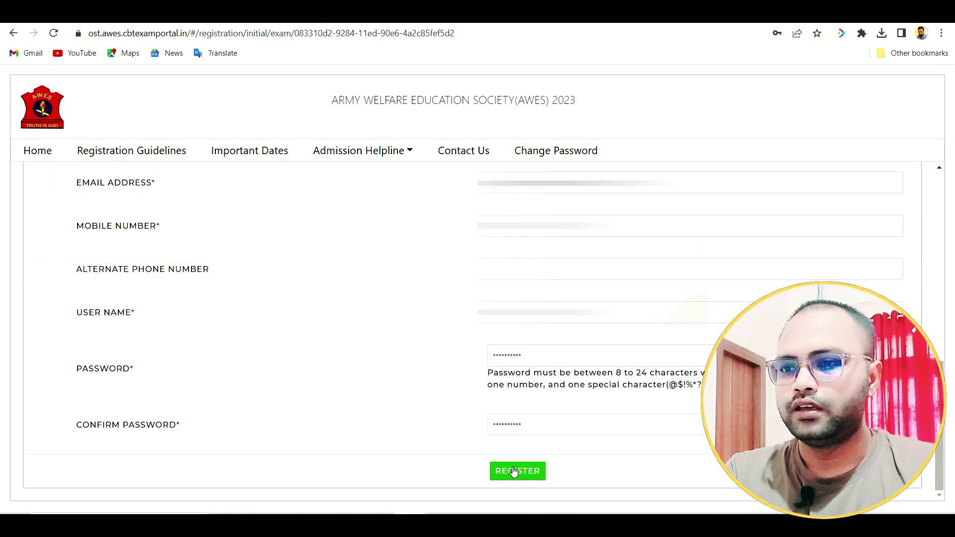
{"action": "left_click", "coordinate": [515, 471]}
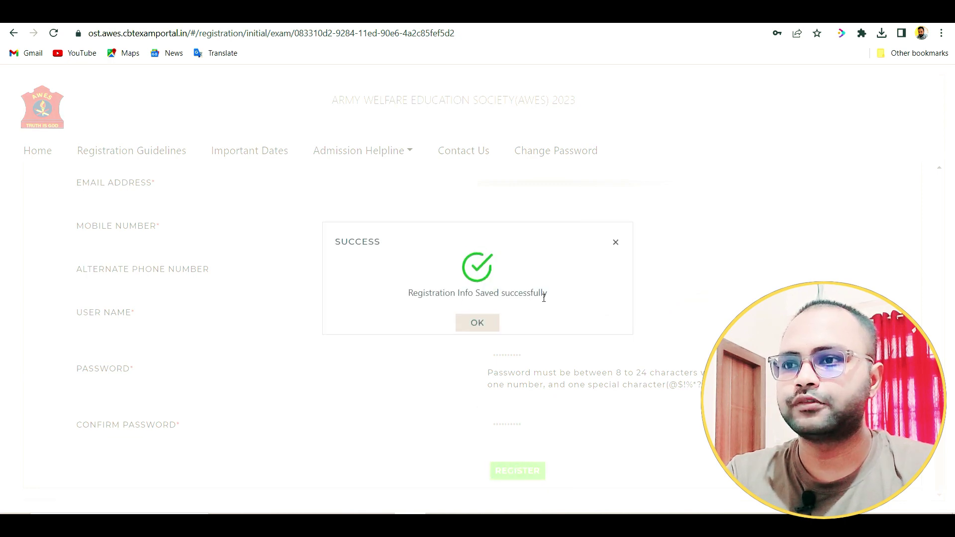
{"action": "left_click", "coordinate": [478, 326]}
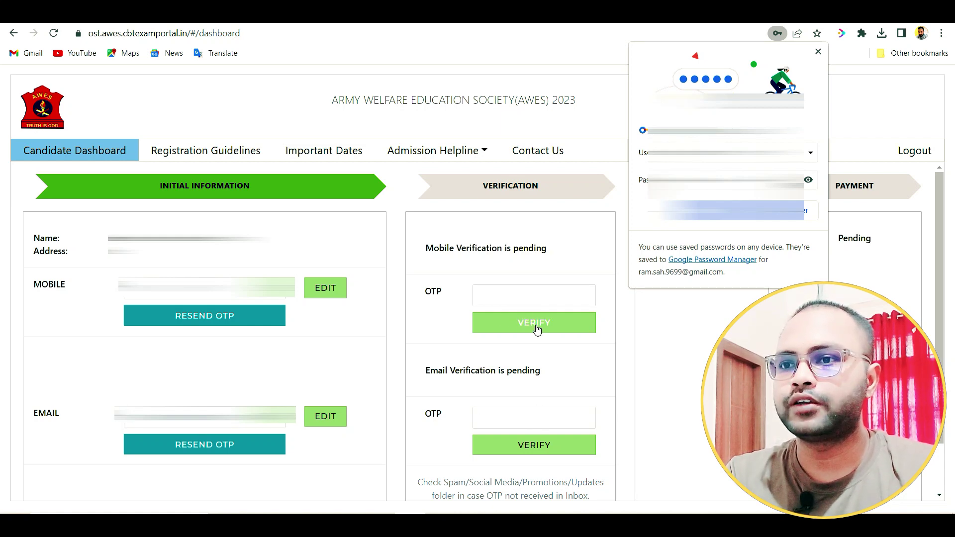
{"action": "left_click", "coordinate": [537, 445]}
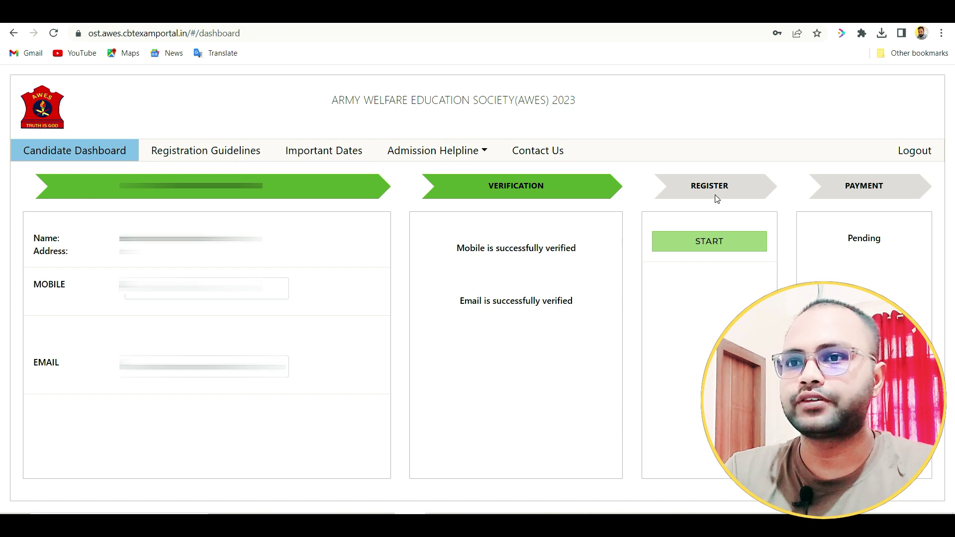
Start the detailed registration form and save the prefilled registration info to continue to the basic details
{"action": "left_click", "coordinate": [708, 243]}
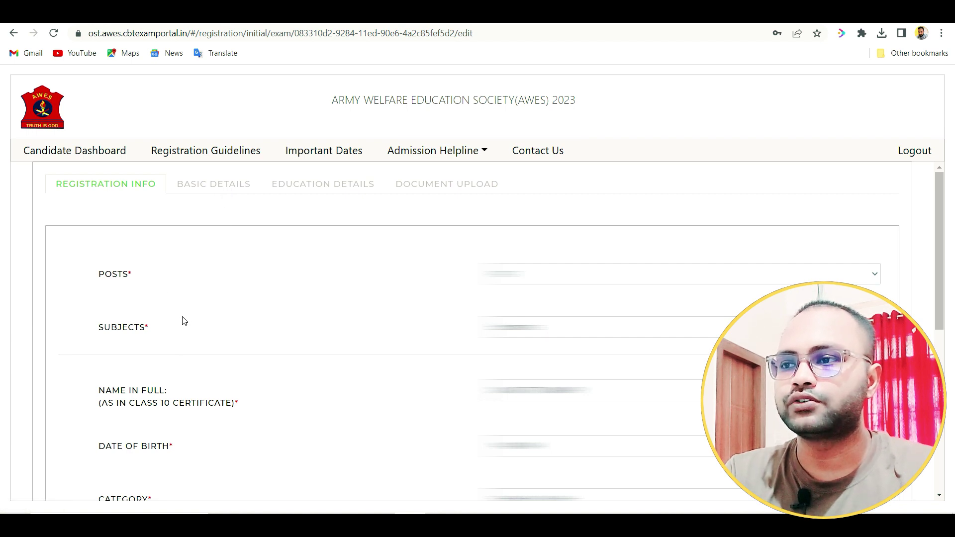
{"action": "scroll", "coordinate": [182, 321], "scroll_direction": "down", "scroll_amount": 7}
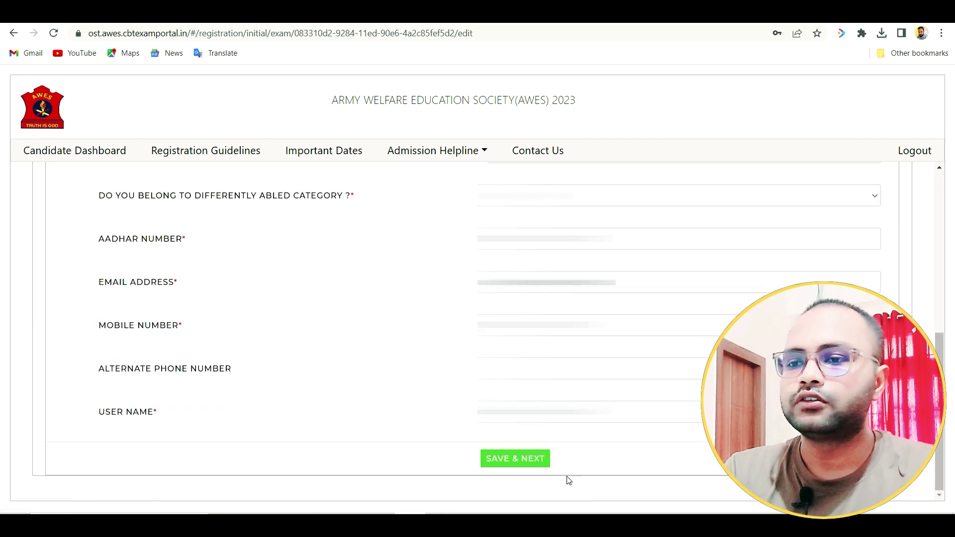
{"action": "left_click", "coordinate": [505, 459]}
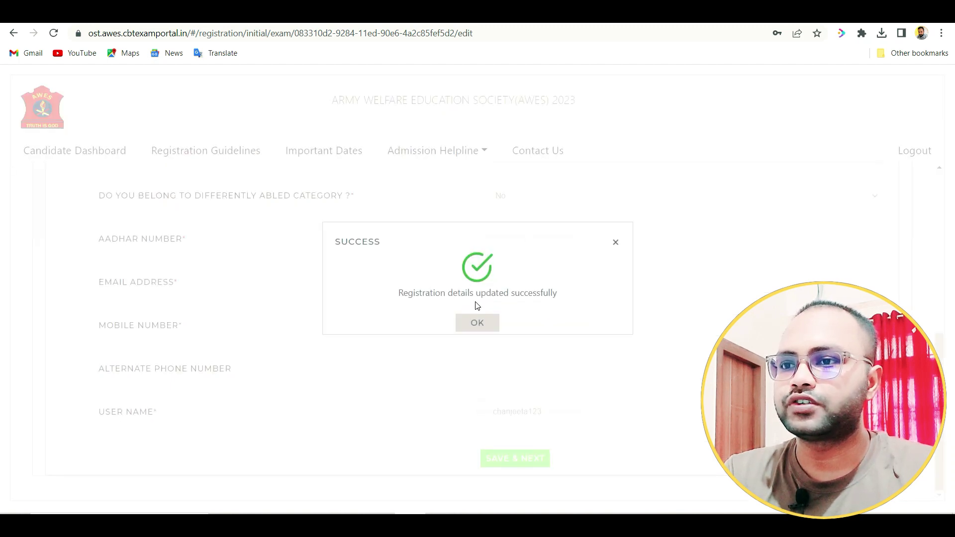
{"action": "left_click", "coordinate": [483, 323]}
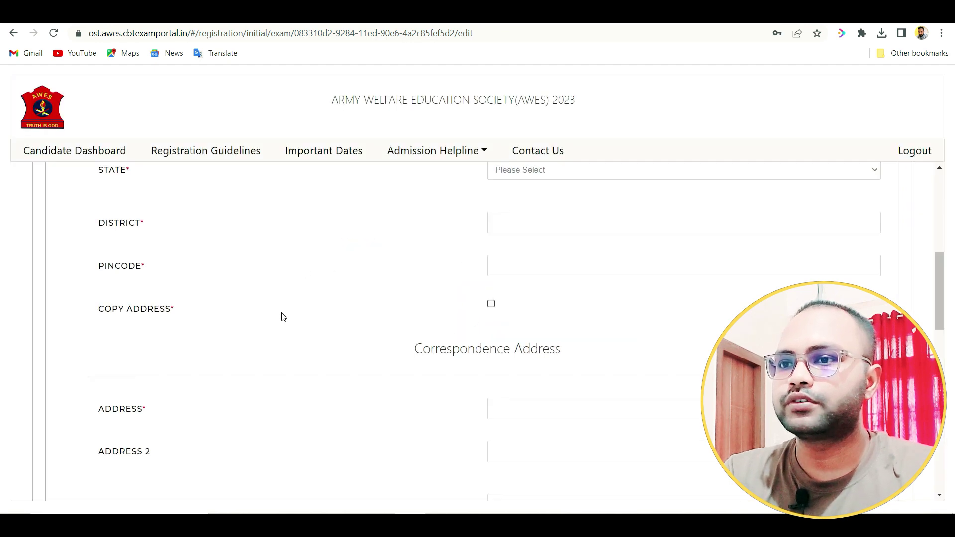
Review the parents' name, permanent address and copy-address fields of the basic details, and look through the state choices without picking one
{"action": "scroll", "coordinate": [281, 317], "scroll_direction": "up", "scroll_amount": 5}
{"action": "scroll", "coordinate": [281, 316], "scroll_direction": "up", "scroll_amount": 2}
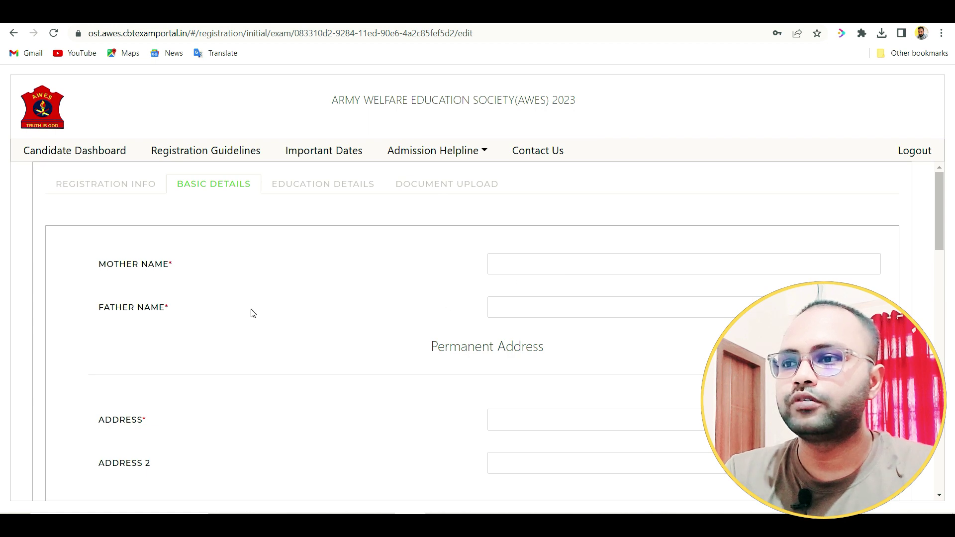
{"action": "scroll", "coordinate": [501, 347], "scroll_direction": "down", "scroll_amount": 2}
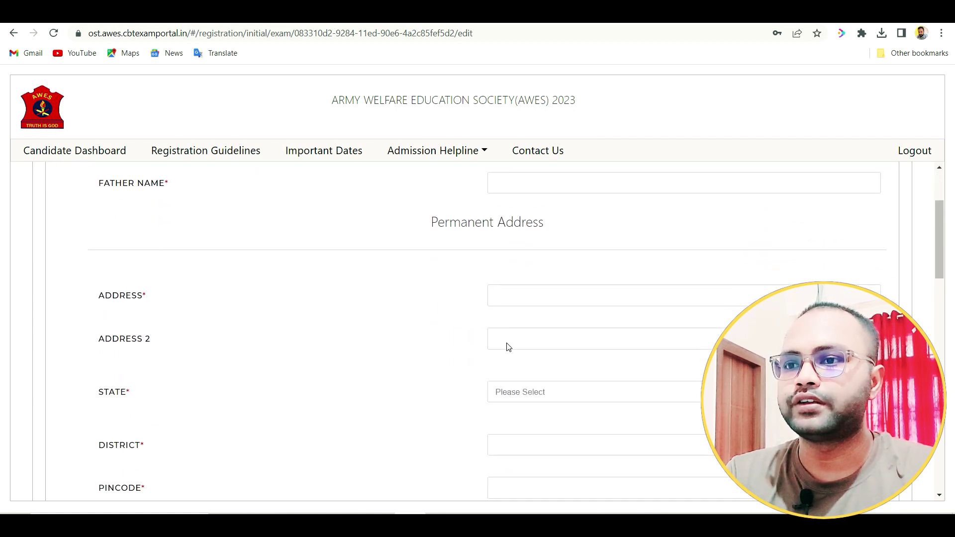
{"action": "scroll", "coordinate": [523, 305], "scroll_direction": "down", "scroll_amount": 1}
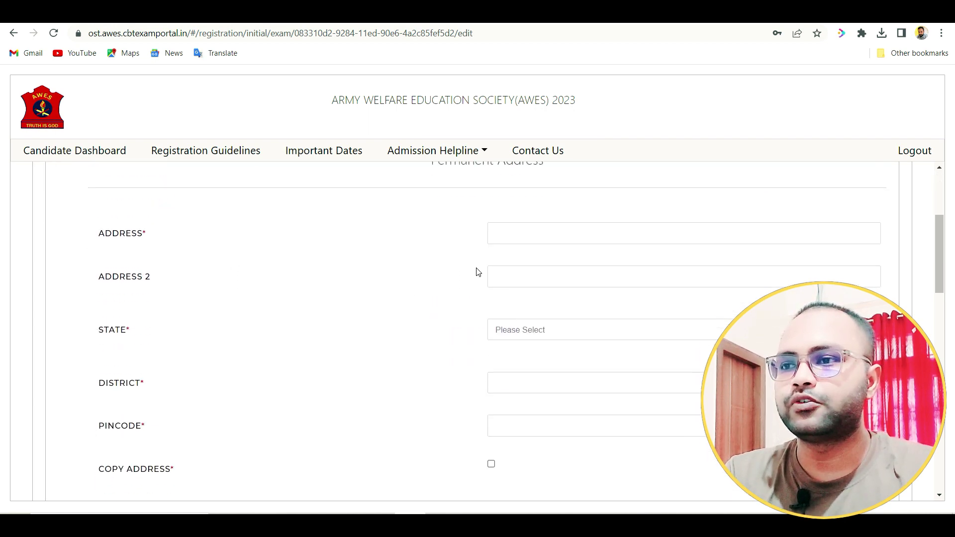
{"action": "left_click", "coordinate": [554, 328]}
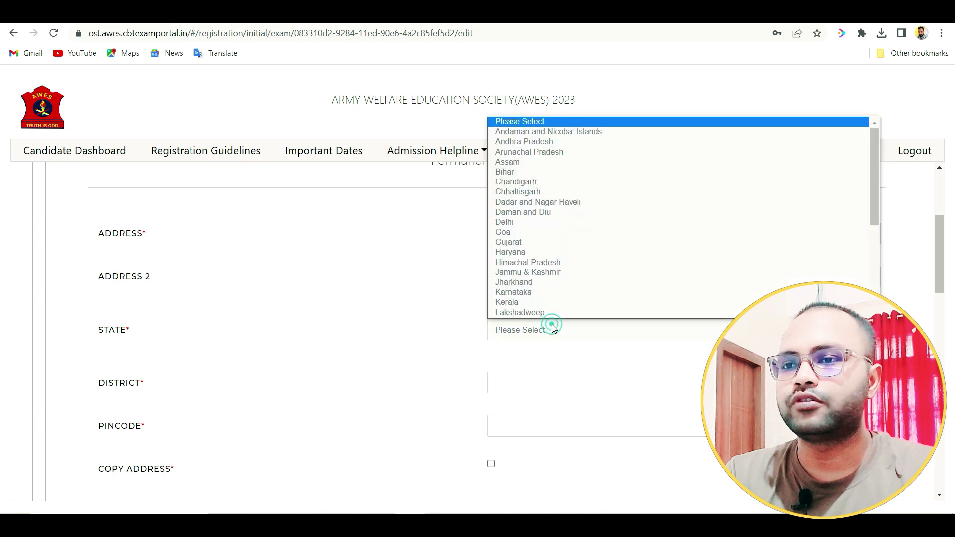
{"action": "left_click", "coordinate": [555, 328]}
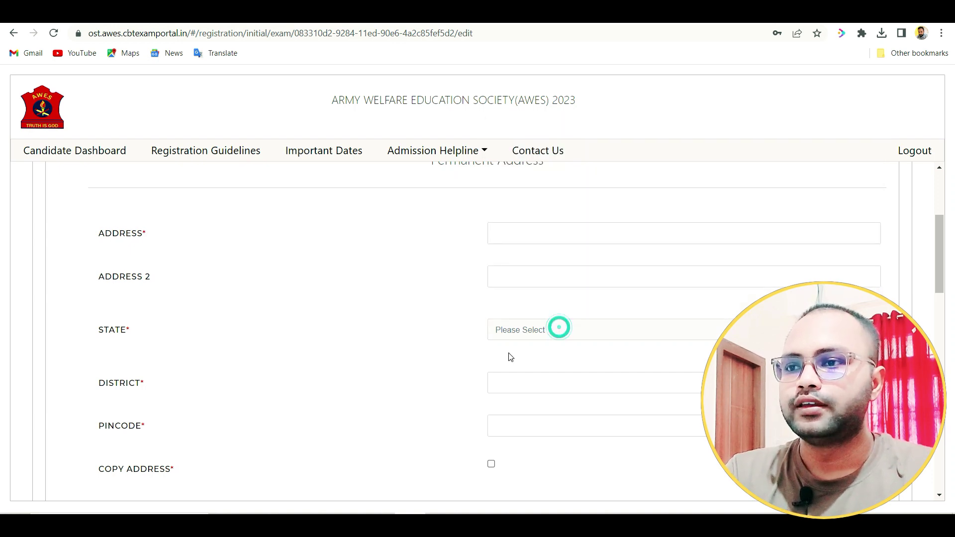
{"action": "scroll", "coordinate": [512, 343], "scroll_direction": "down", "scroll_amount": 1}
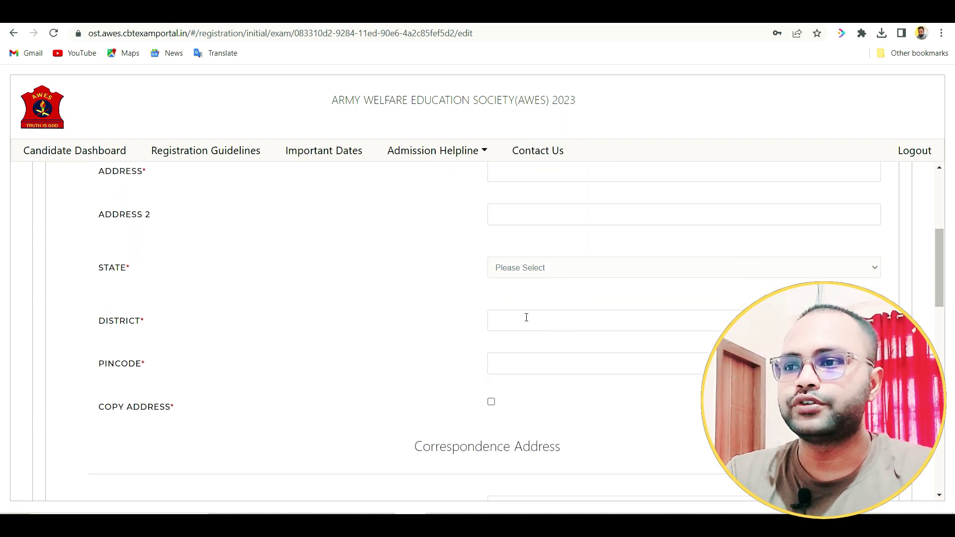
{"action": "scroll", "coordinate": [512, 363], "scroll_direction": "down", "scroll_amount": 1}
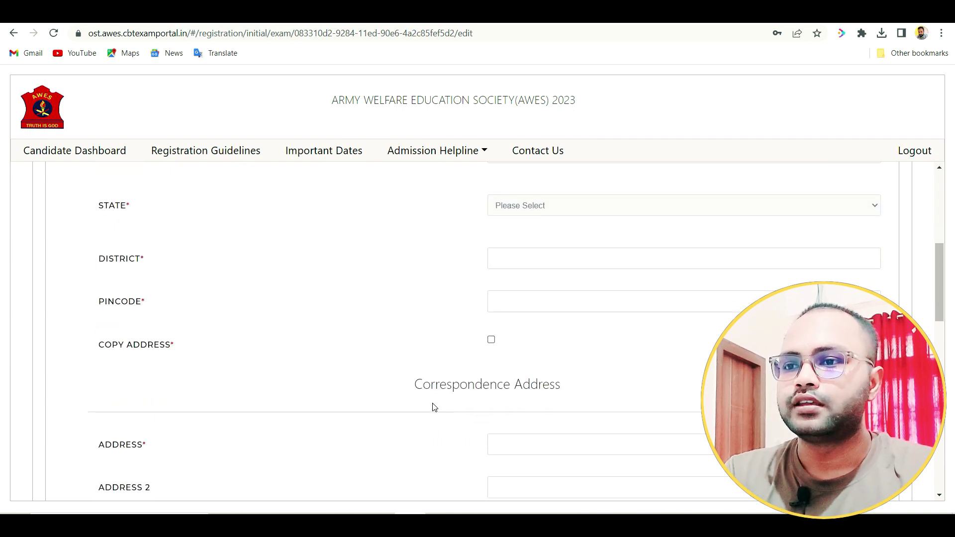
{"action": "scroll", "coordinate": [477, 393], "scroll_direction": "up", "scroll_amount": 3}
{"action": "scroll", "coordinate": [492, 299], "scroll_direction": "down", "scroll_amount": 3}
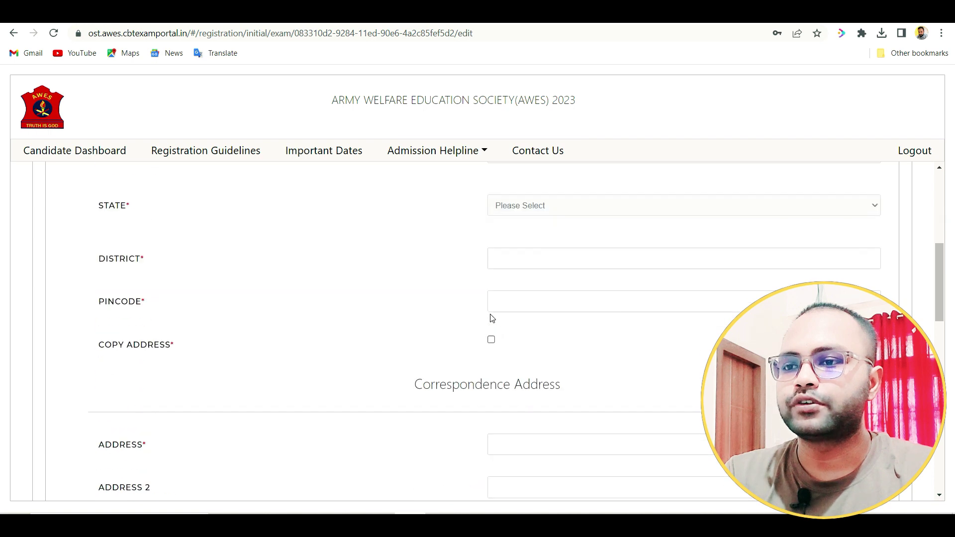
Complete the basic details, including work experience and three exam centre choices with Tezpur as the third, and save them to continue to the education details
{"action": "scroll", "coordinate": [511, 333], "scroll_direction": "down", "scroll_amount": 6}
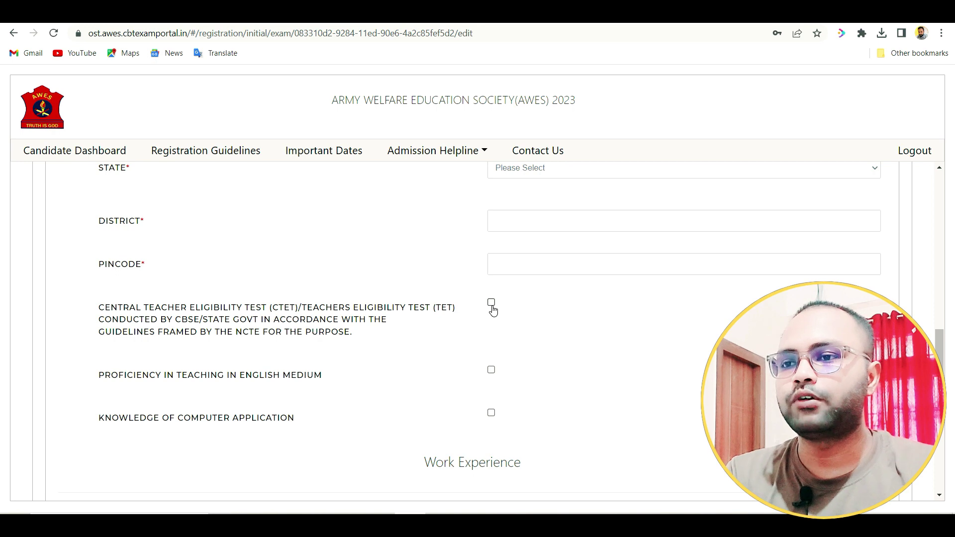
{"action": "scroll", "coordinate": [461, 319], "scroll_direction": "down", "scroll_amount": 1}
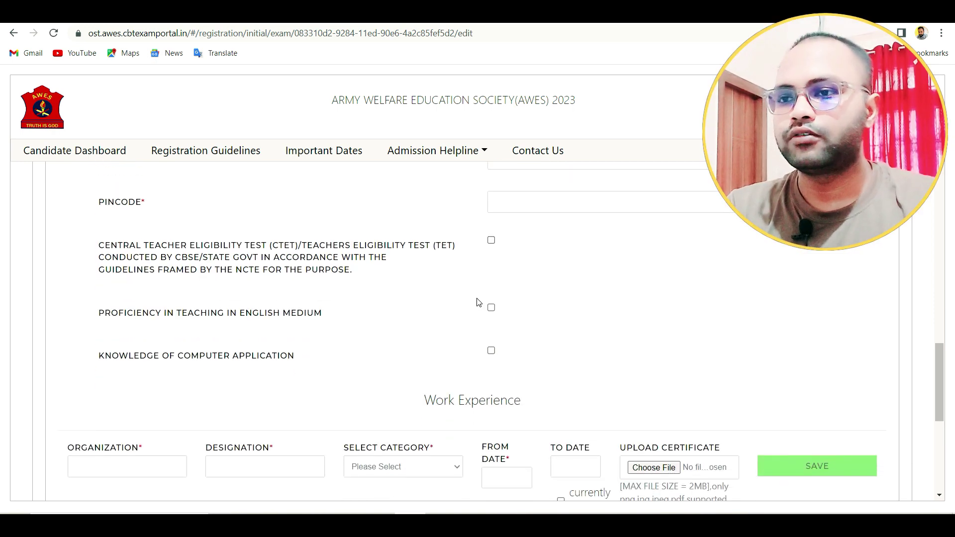
{"action": "scroll", "coordinate": [476, 354], "scroll_direction": "down", "scroll_amount": 2}
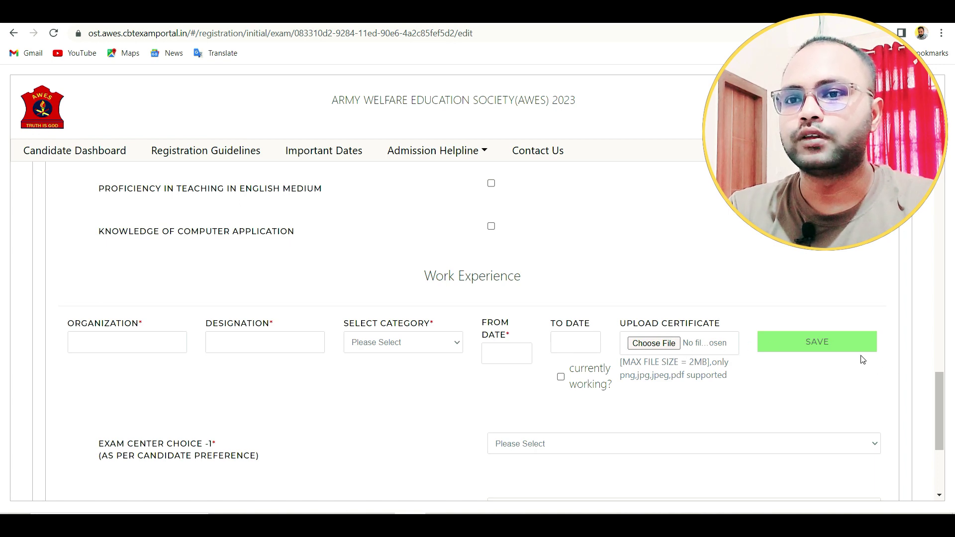
{"action": "scroll", "coordinate": [363, 408], "scroll_direction": "down", "scroll_amount": 1}
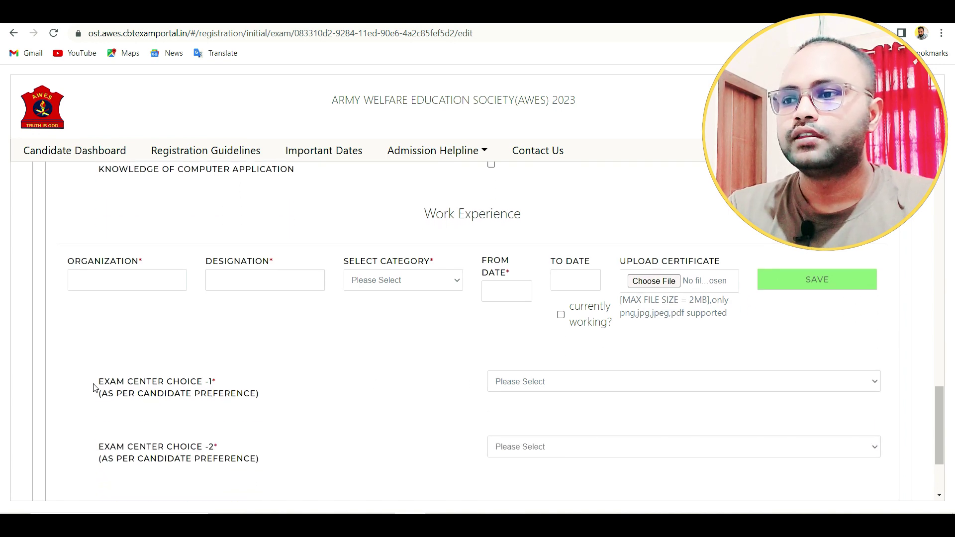
{"action": "scroll", "coordinate": [448, 393], "scroll_direction": "down", "scroll_amount": 1}
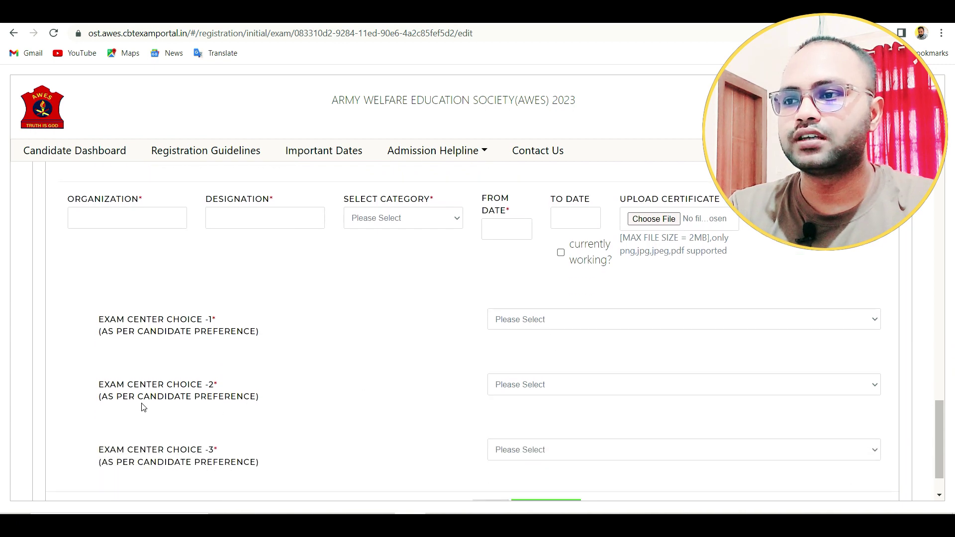
{"action": "scroll", "coordinate": [542, 393], "scroll_direction": "down", "scroll_amount": 1}
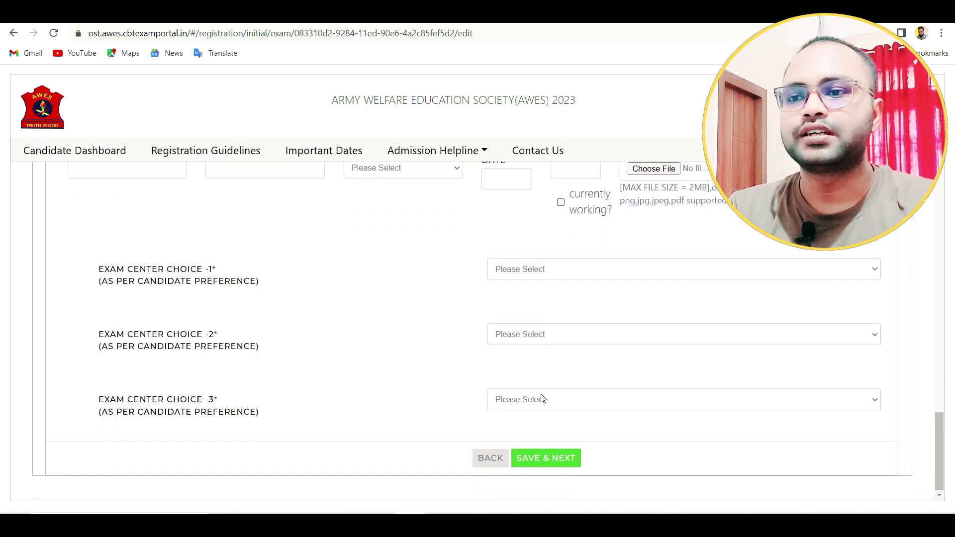
{"action": "left_click", "coordinate": [547, 459]}
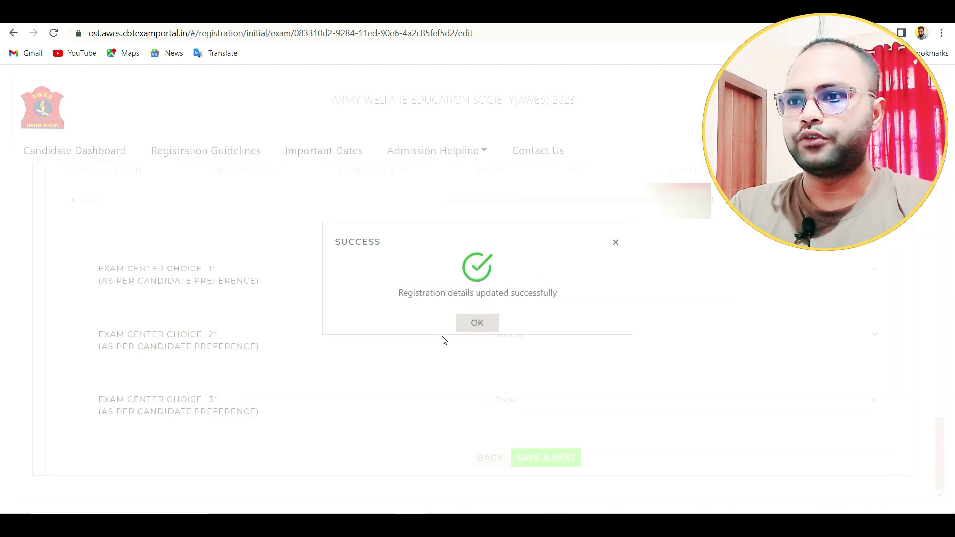
{"action": "left_click", "coordinate": [478, 324]}
Examine the Class X / SSC and Class XII / HSC fields for college, board, passing year, marks, grade and document upload
{"action": "scroll", "coordinate": [478, 327], "scroll_direction": "up", "scroll_amount": 15}
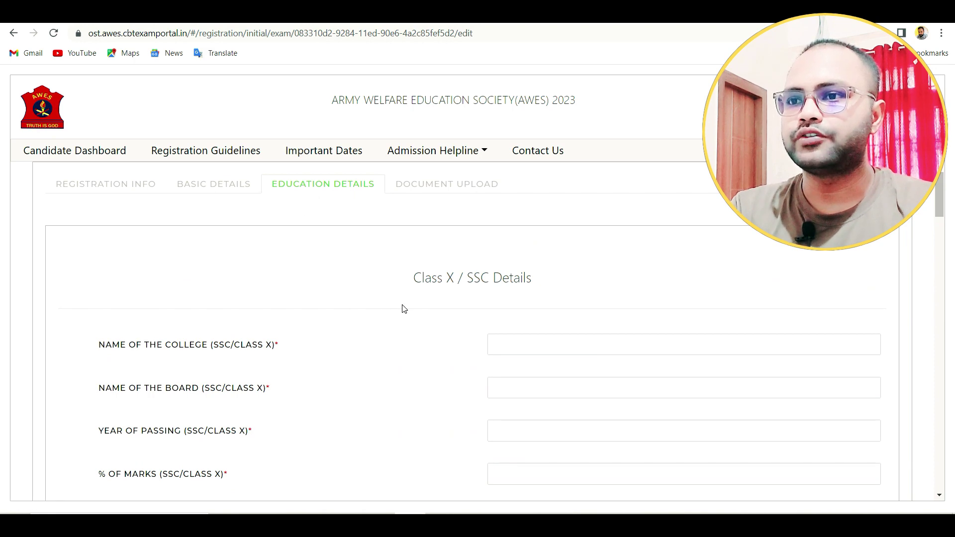
{"action": "scroll", "coordinate": [413, 323], "scroll_direction": "down", "scroll_amount": 2}
{"action": "scroll", "coordinate": [446, 277], "scroll_direction": "up", "scroll_amount": 2}
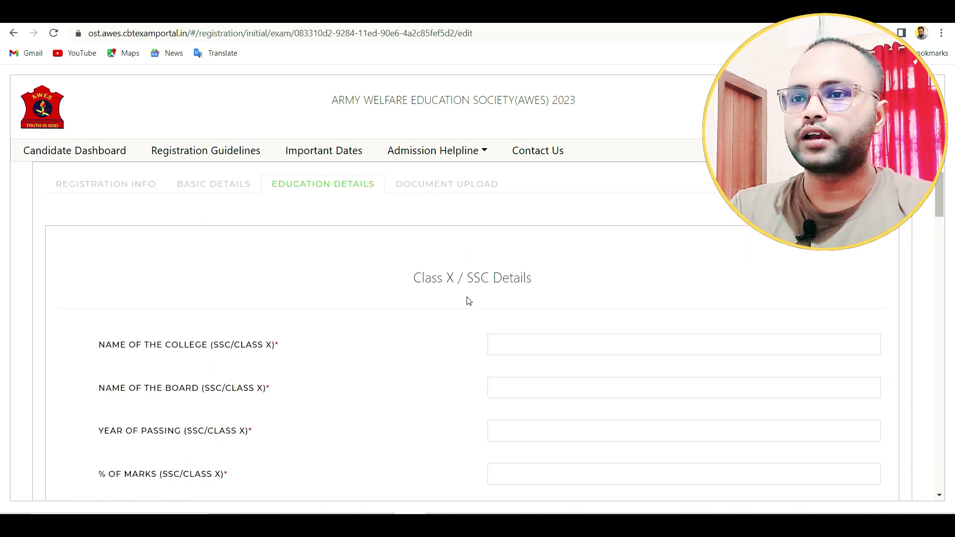
{"action": "scroll", "coordinate": [319, 323], "scroll_direction": "down", "scroll_amount": 2}
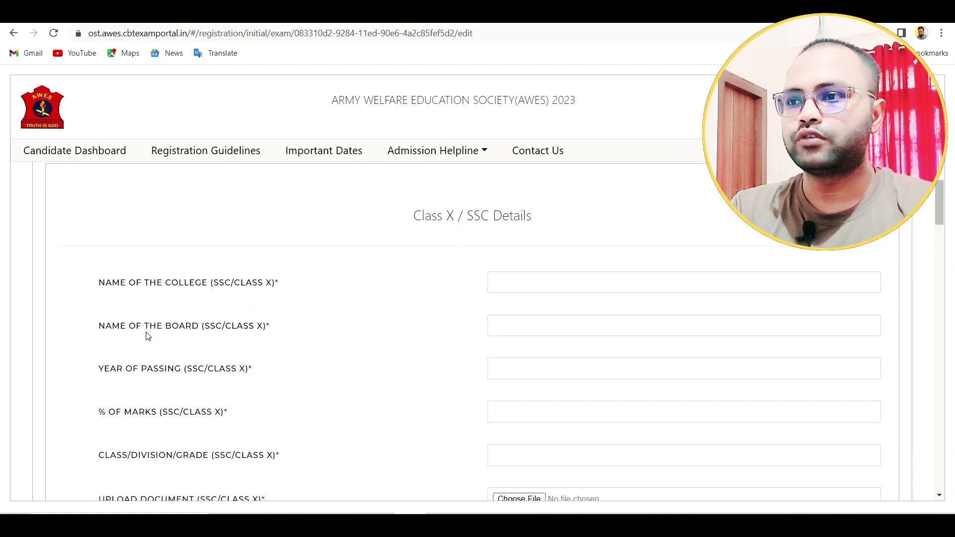
{"action": "scroll", "coordinate": [196, 330], "scroll_direction": "down", "scroll_amount": 3}
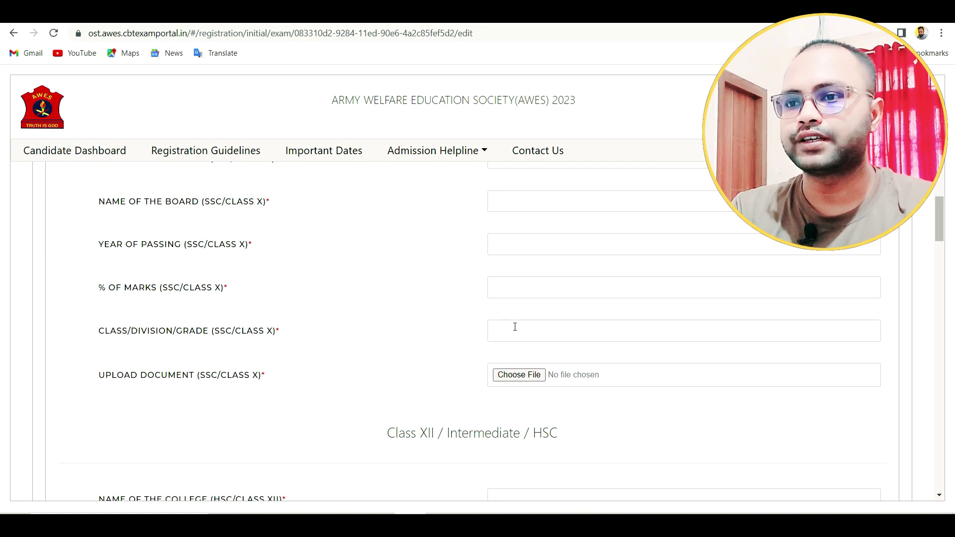
{"action": "scroll", "coordinate": [204, 388], "scroll_direction": "down", "scroll_amount": 1}
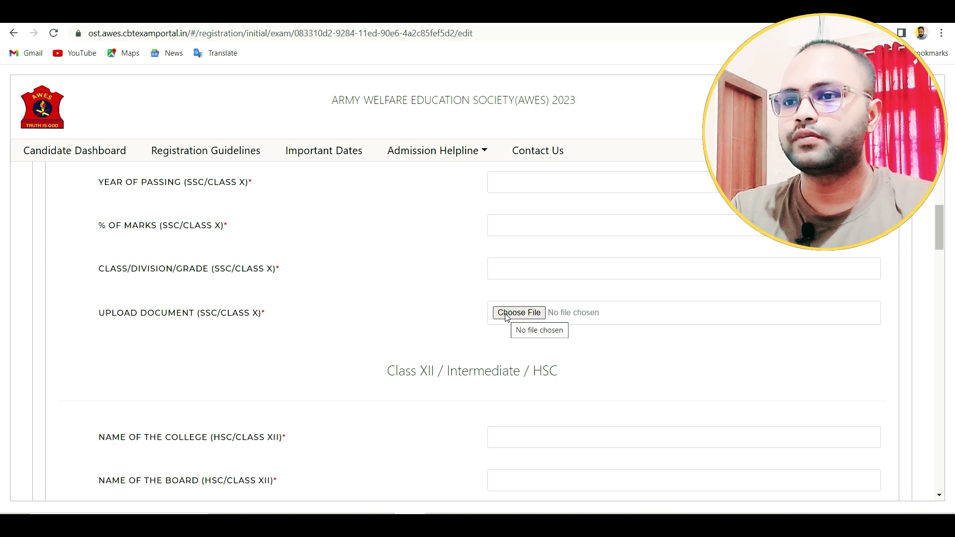
{"action": "scroll", "coordinate": [497, 326], "scroll_direction": "down", "scroll_amount": 1}
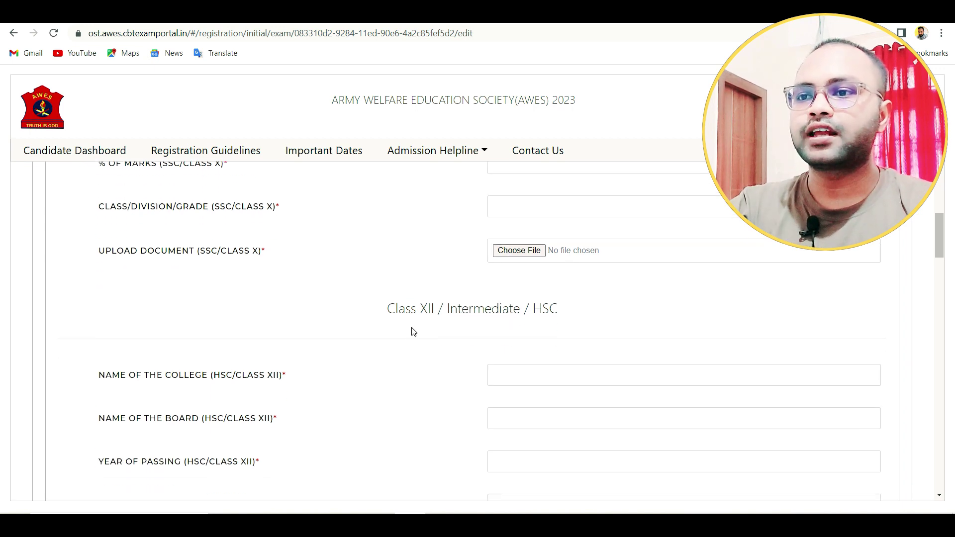
{"action": "scroll", "coordinate": [412, 331], "scroll_direction": "down", "scroll_amount": 1}
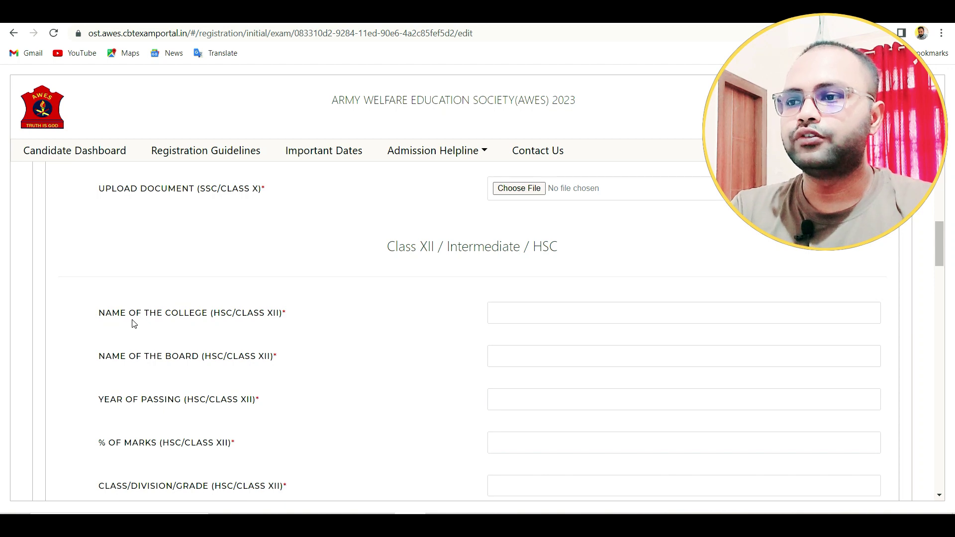
{"action": "scroll", "coordinate": [387, 337], "scroll_direction": "down", "scroll_amount": 1}
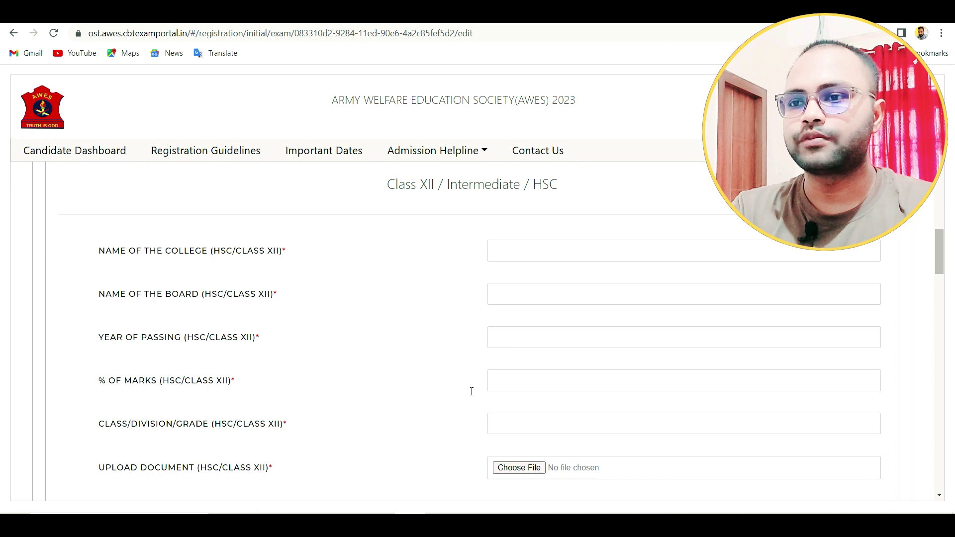
{"action": "scroll", "coordinate": [440, 396], "scroll_direction": "down", "scroll_amount": 1}
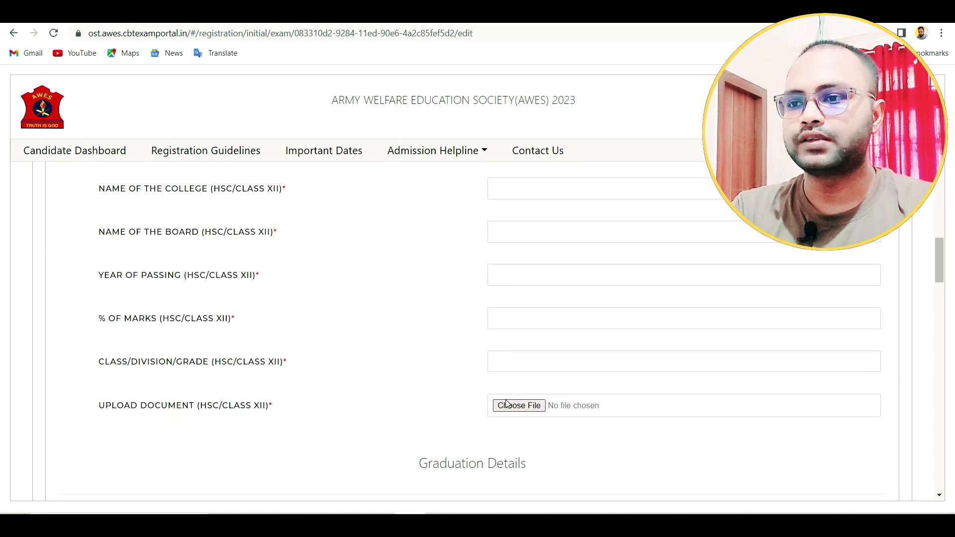
Examine the graduation fields for college, board, degree, passing year, grade, subjects, marks and document upload
{"action": "scroll", "coordinate": [507, 403], "scroll_direction": "down", "scroll_amount": 3}
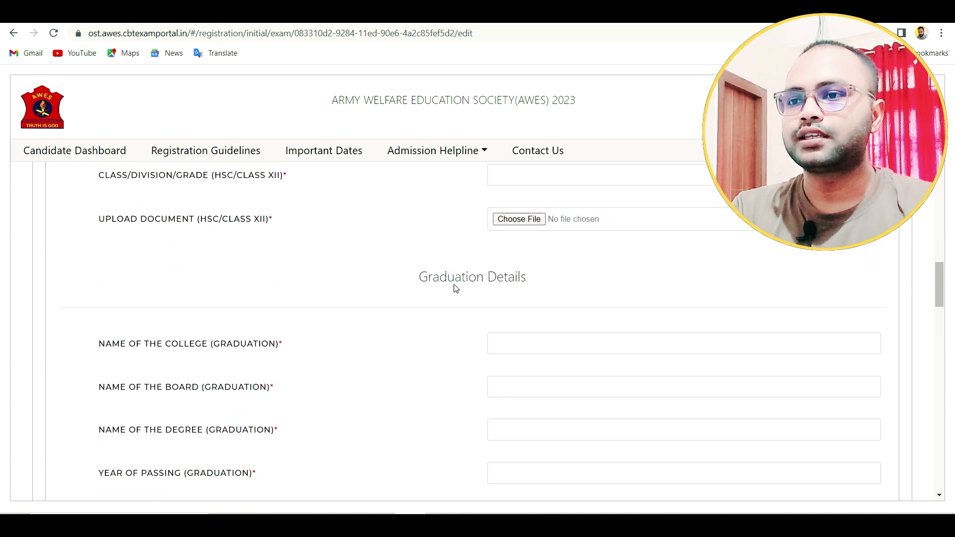
{"action": "scroll", "coordinate": [497, 290], "scroll_direction": "down", "scroll_amount": 2}
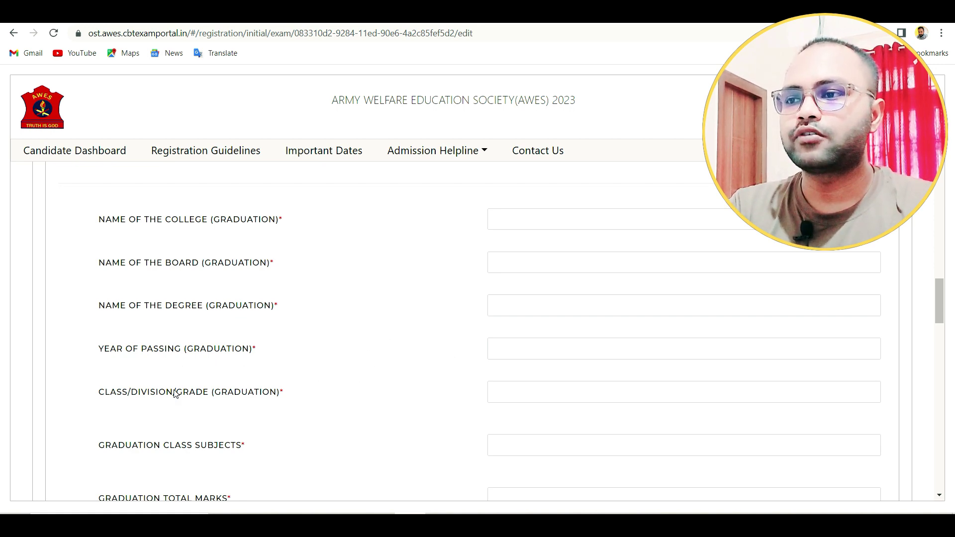
{"action": "scroll", "coordinate": [241, 417], "scroll_direction": "down", "scroll_amount": 1}
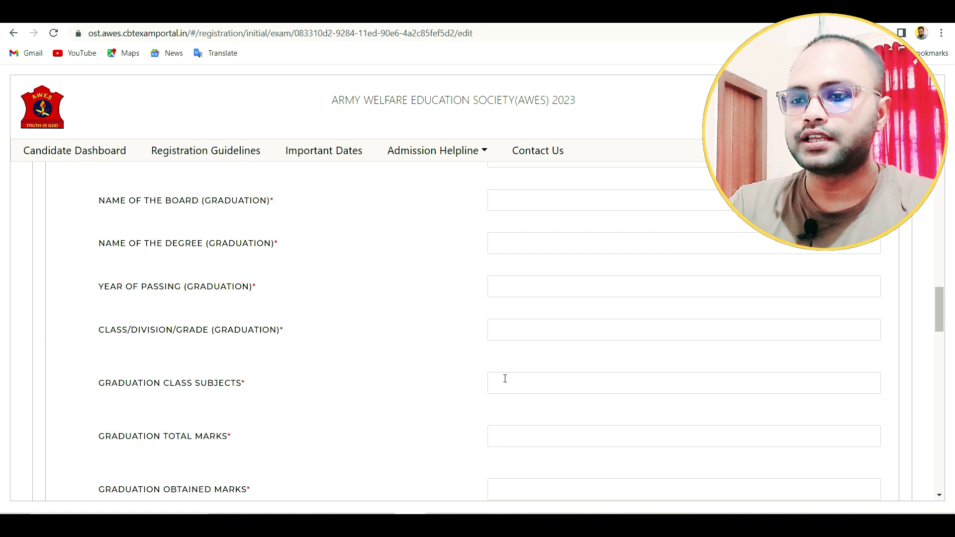
{"action": "scroll", "coordinate": [214, 421], "scroll_direction": "down", "scroll_amount": 1}
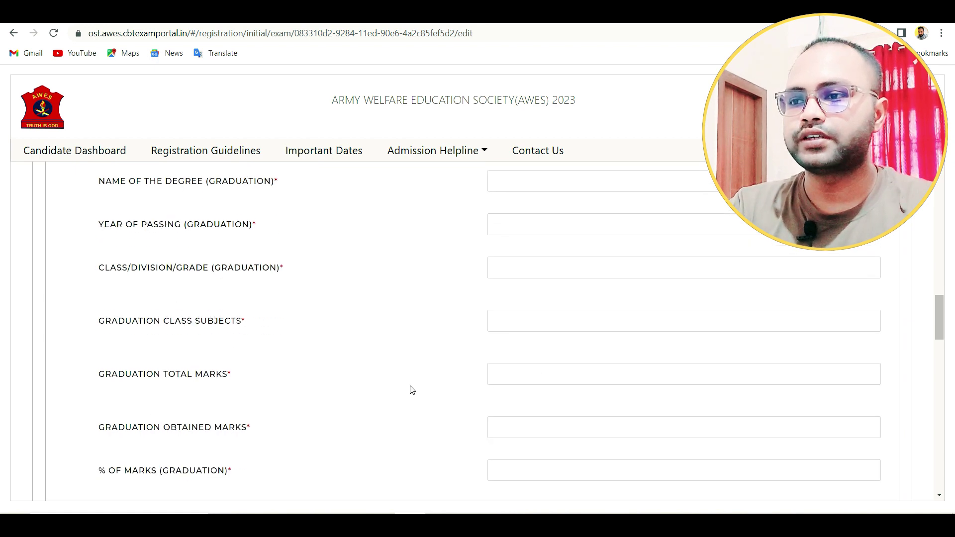
{"action": "scroll", "coordinate": [515, 428], "scroll_direction": "down", "scroll_amount": 1}
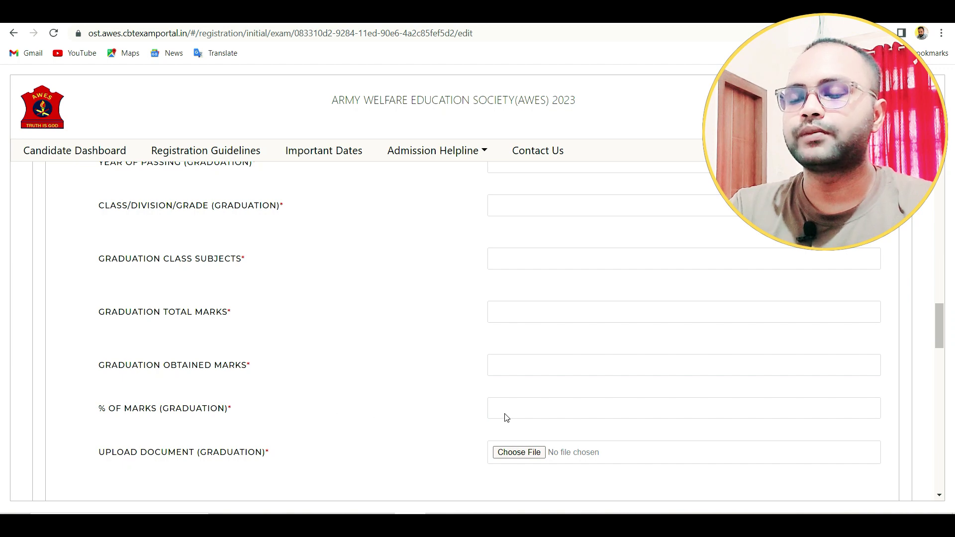
{"action": "scroll", "coordinate": [507, 417], "scroll_direction": "down", "scroll_amount": 1}
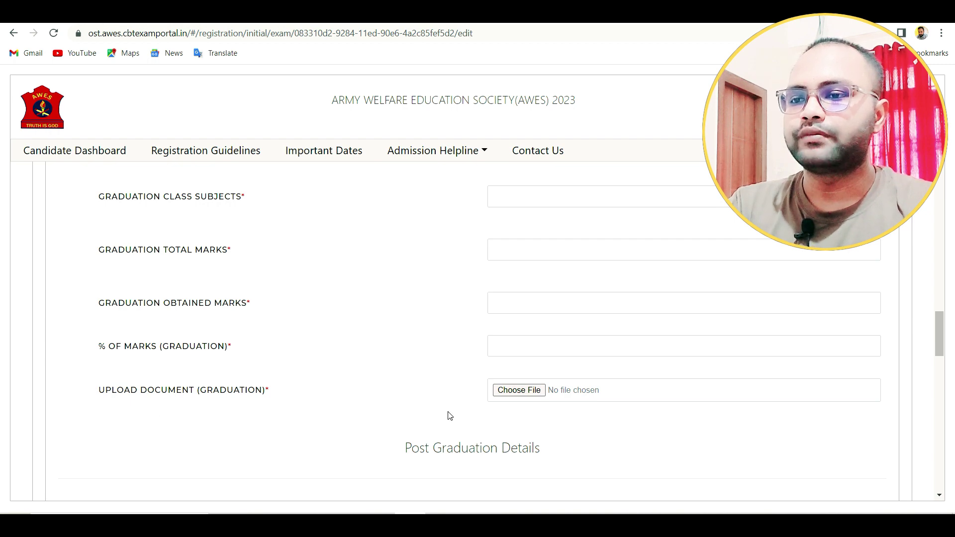
{"action": "scroll", "coordinate": [440, 425], "scroll_direction": "down", "scroll_amount": 1}
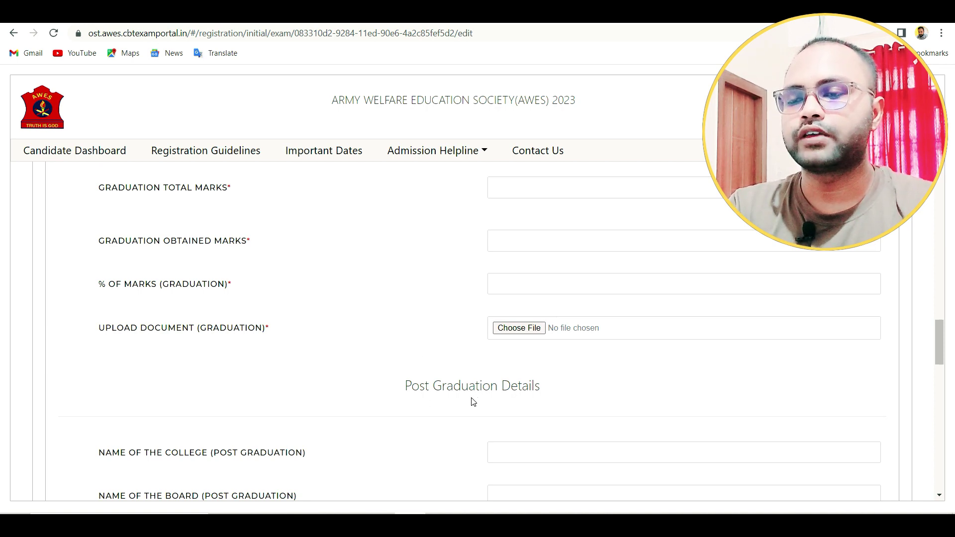
Examine the post graduation fields for college, board, degree choices, passing year, grade, subjects, marks and document upload
{"action": "scroll", "coordinate": [469, 334], "scroll_direction": "down", "scroll_amount": 1}
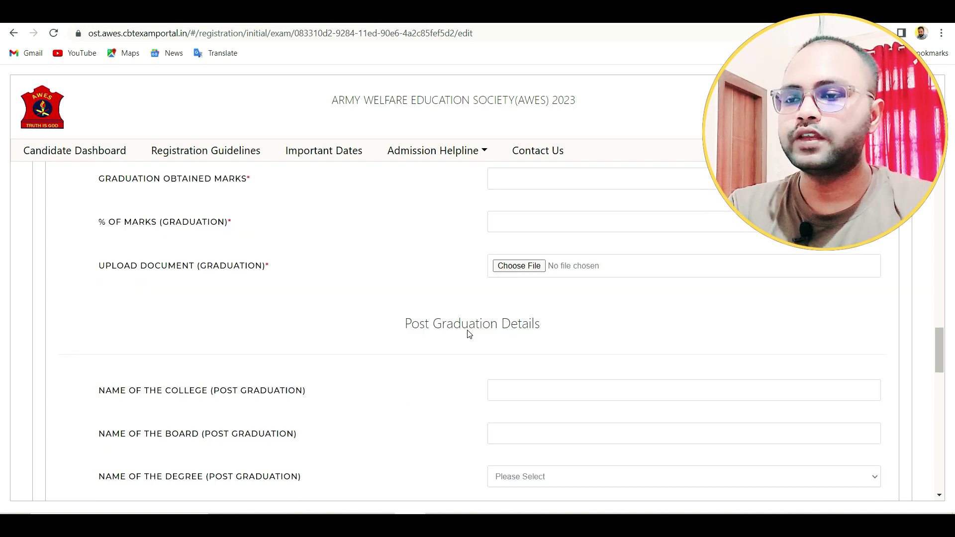
{"action": "scroll", "coordinate": [450, 342], "scroll_direction": "down", "scroll_amount": 2}
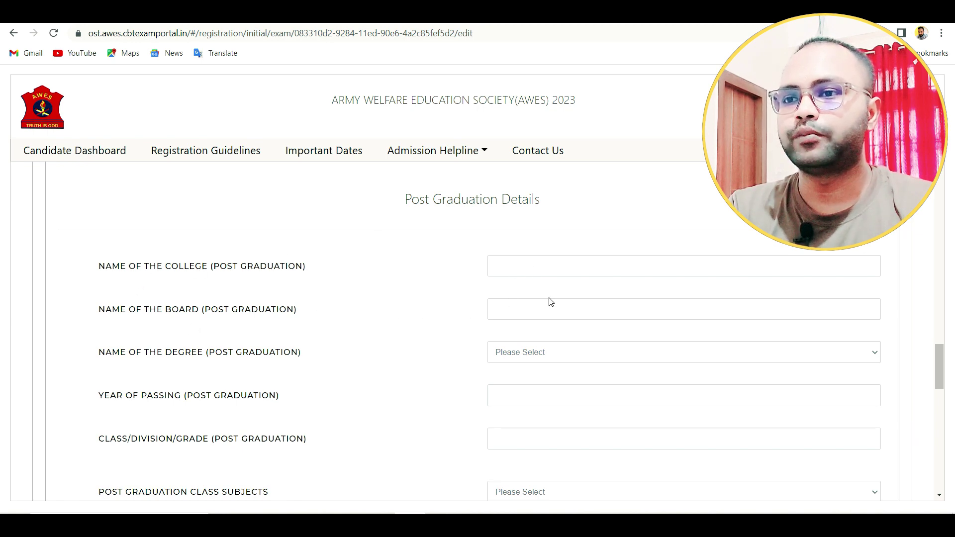
{"action": "scroll", "coordinate": [232, 350], "scroll_direction": "down", "scroll_amount": 1}
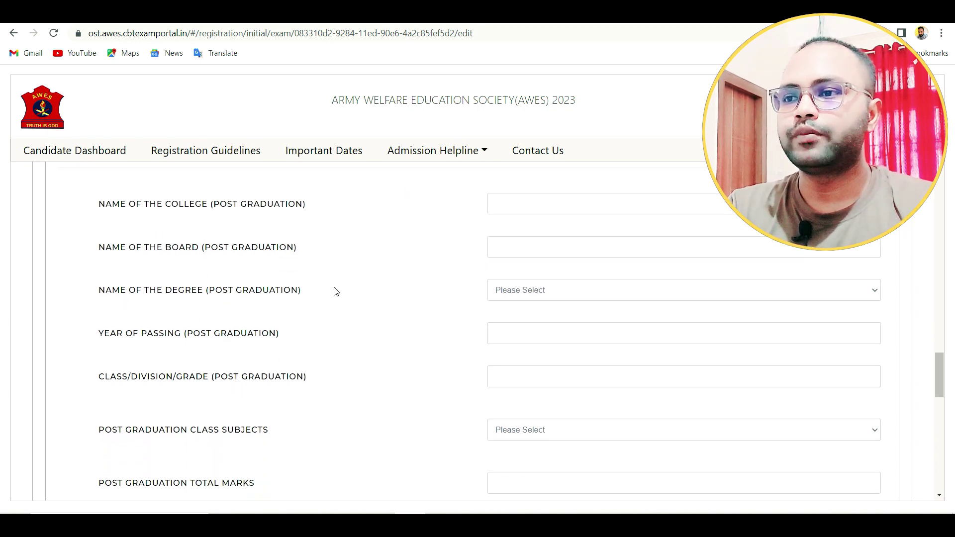
{"action": "left_click", "coordinate": [507, 288]}
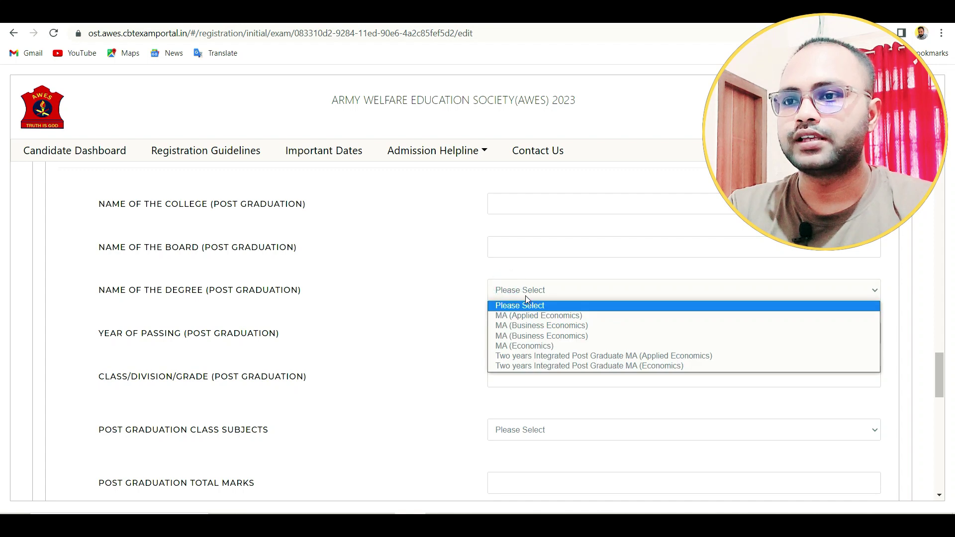
{"action": "left_click", "coordinate": [530, 295]}
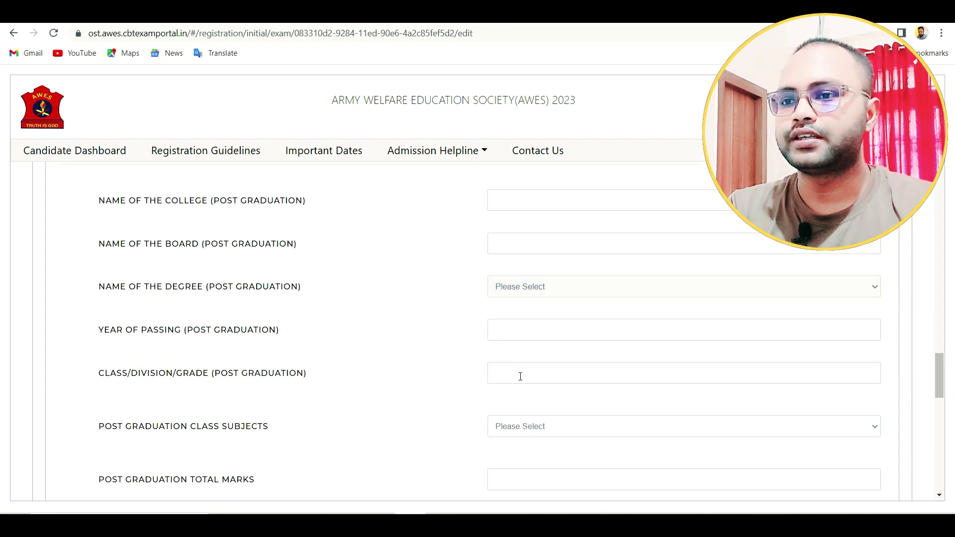
{"action": "scroll", "coordinate": [498, 376], "scroll_direction": "down", "scroll_amount": 1}
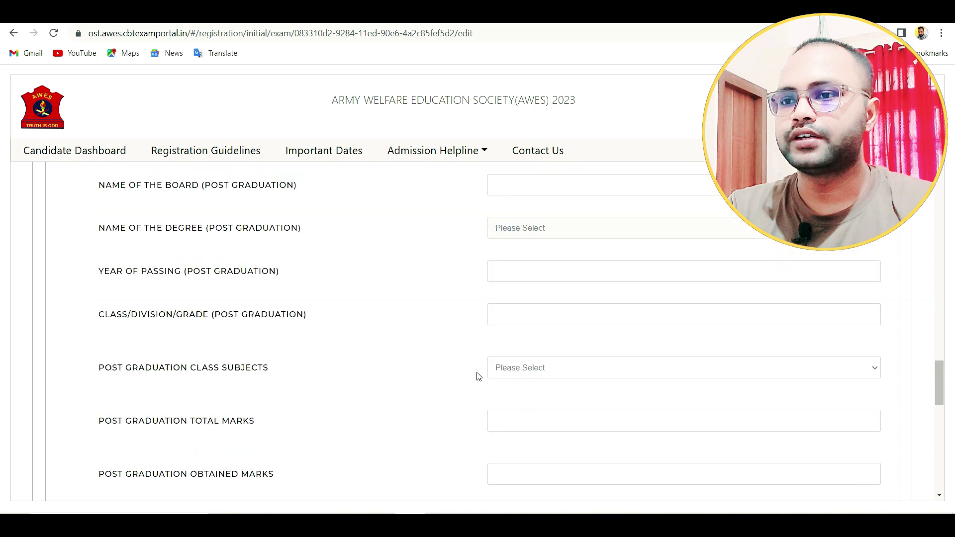
{"action": "left_click", "coordinate": [515, 368]}
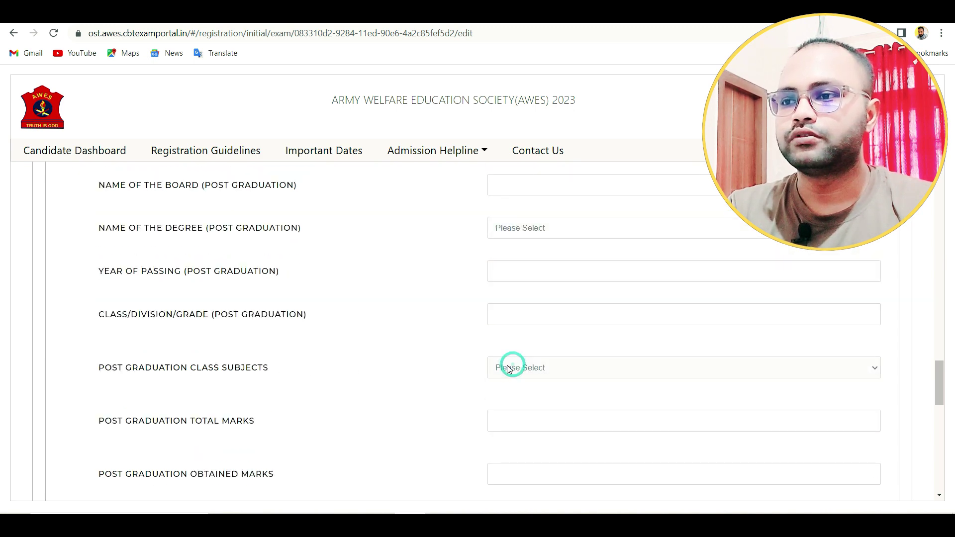
{"action": "scroll", "coordinate": [259, 401], "scroll_direction": "down", "scroll_amount": 1}
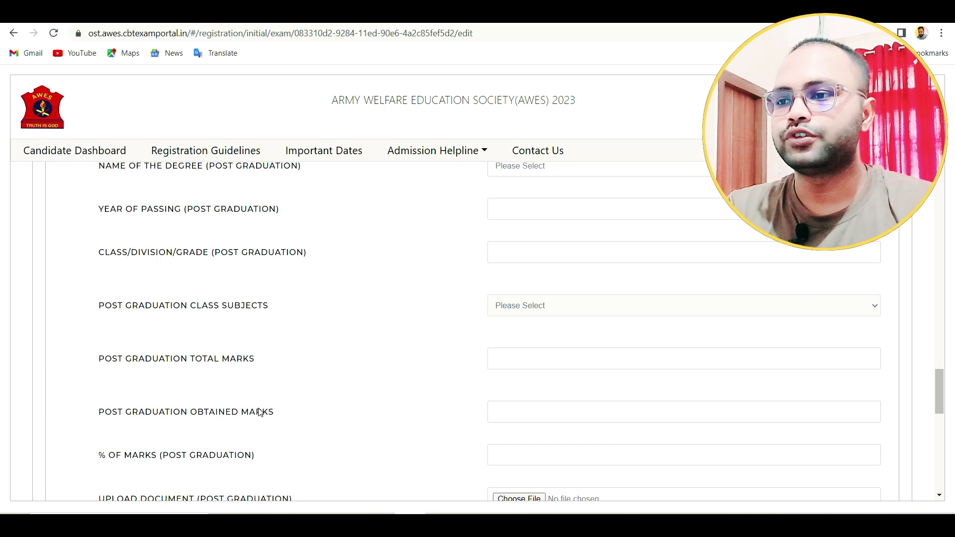
{"action": "scroll", "coordinate": [602, 417], "scroll_direction": "down", "scroll_amount": 1}
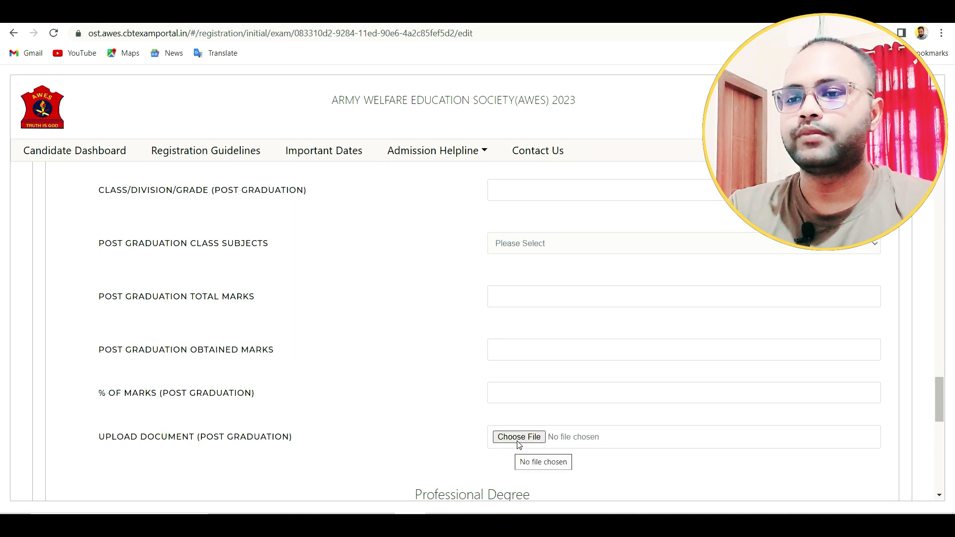
{"action": "scroll", "coordinate": [507, 444], "scroll_direction": "down", "scroll_amount": 3}
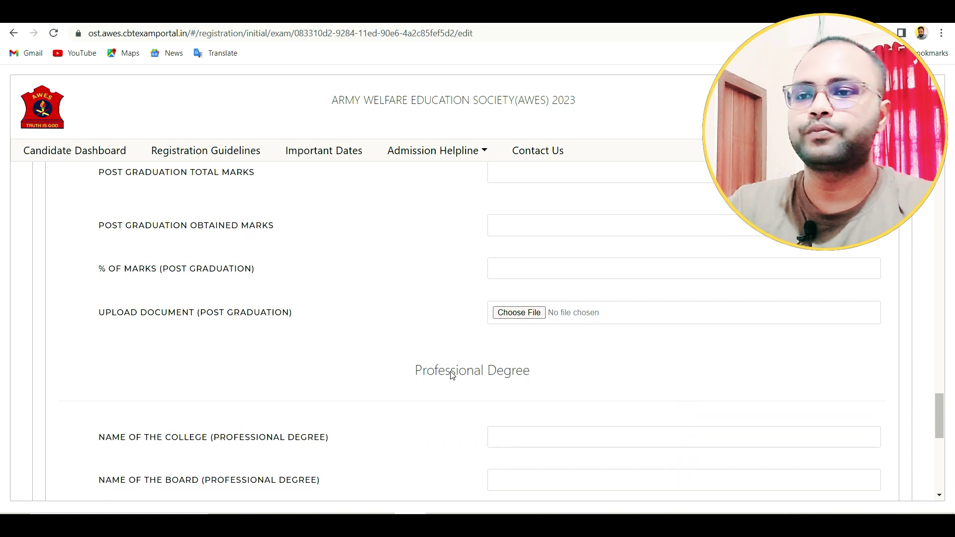
Complete the education details, including the professional degree fields with B ED MARKSHEET.jpg as document, and save them to continue to the document upload
{"action": "scroll", "coordinate": [452, 375], "scroll_direction": "down", "scroll_amount": 3}
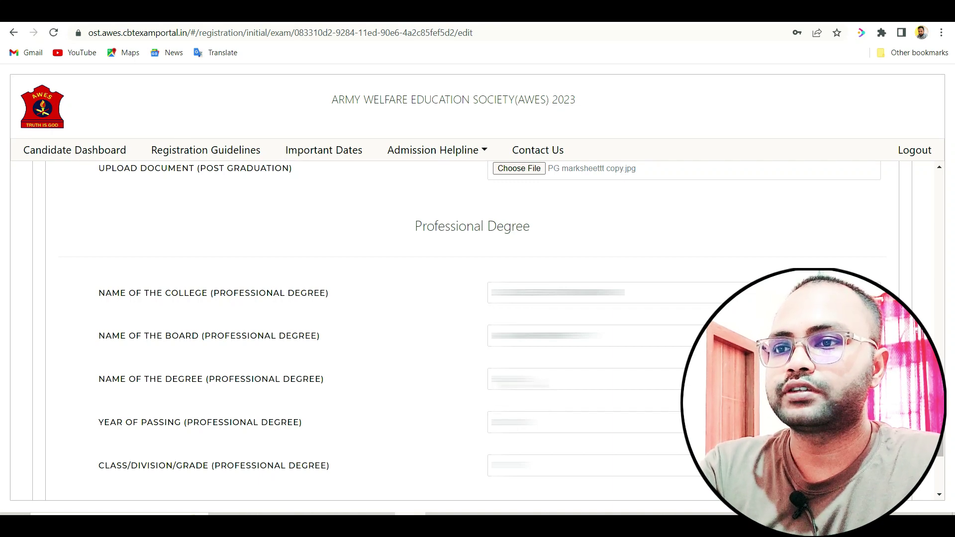
{"action": "scroll", "coordinate": [449, 386], "scroll_direction": "down", "scroll_amount": 5}
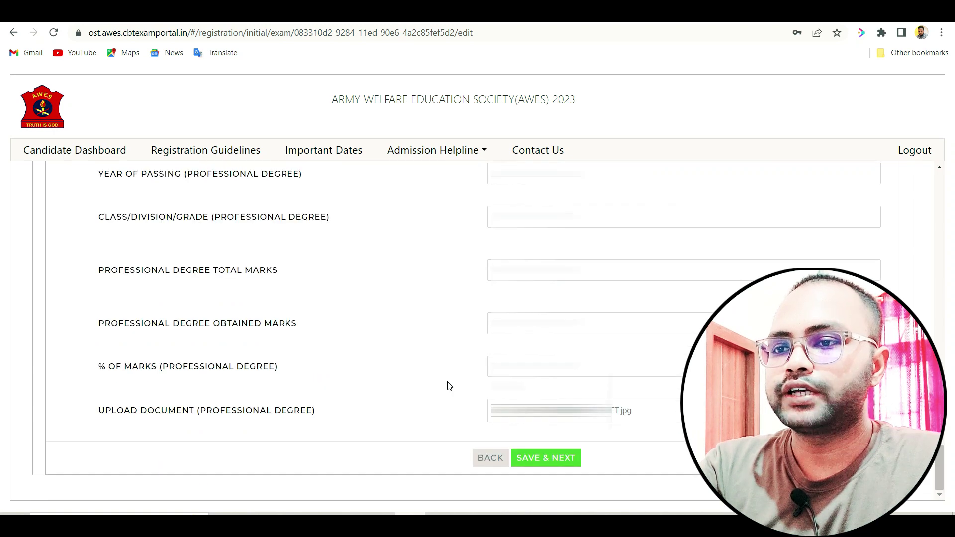
{"action": "left_click", "coordinate": [547, 459]}
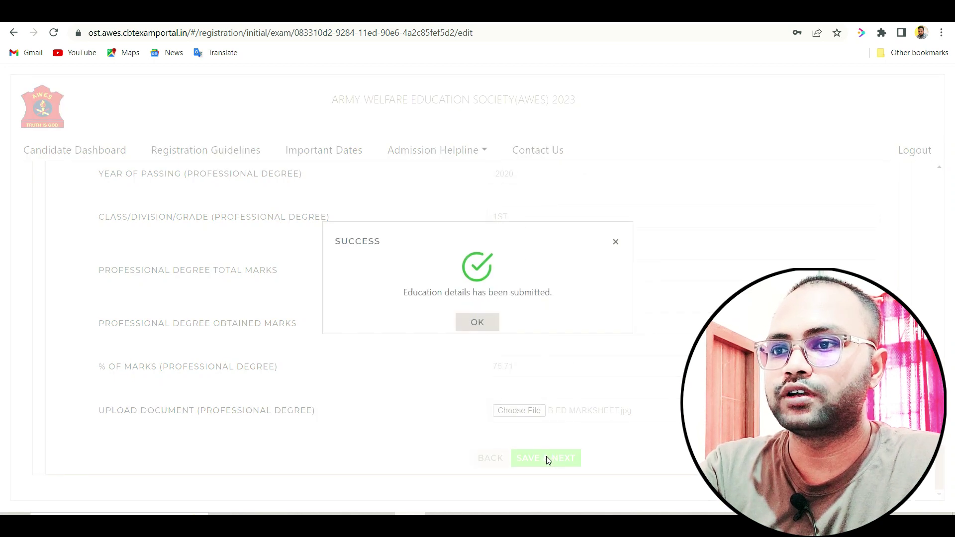
{"action": "left_click", "coordinate": [479, 323]}
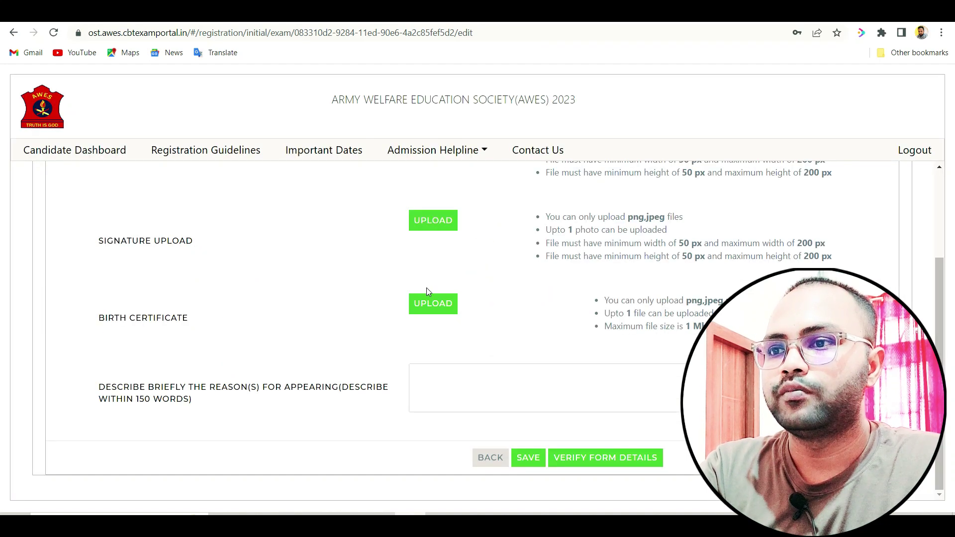
Provide the photo, signature, birth certificate and a reason for appearing about getting a PGT job with the army welfare education society, and save
{"action": "scroll", "coordinate": [432, 305], "scroll_direction": "up", "scroll_amount": 3}
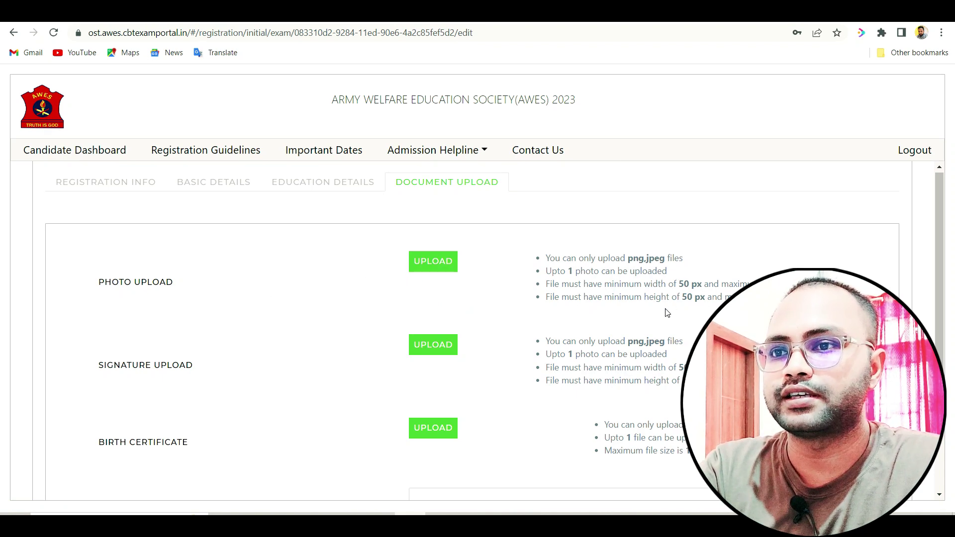
{"action": "scroll", "coordinate": [575, 297], "scroll_direction": "down", "scroll_amount": 2}
{"action": "scroll", "coordinate": [574, 297], "scroll_direction": "down", "scroll_amount": 1}
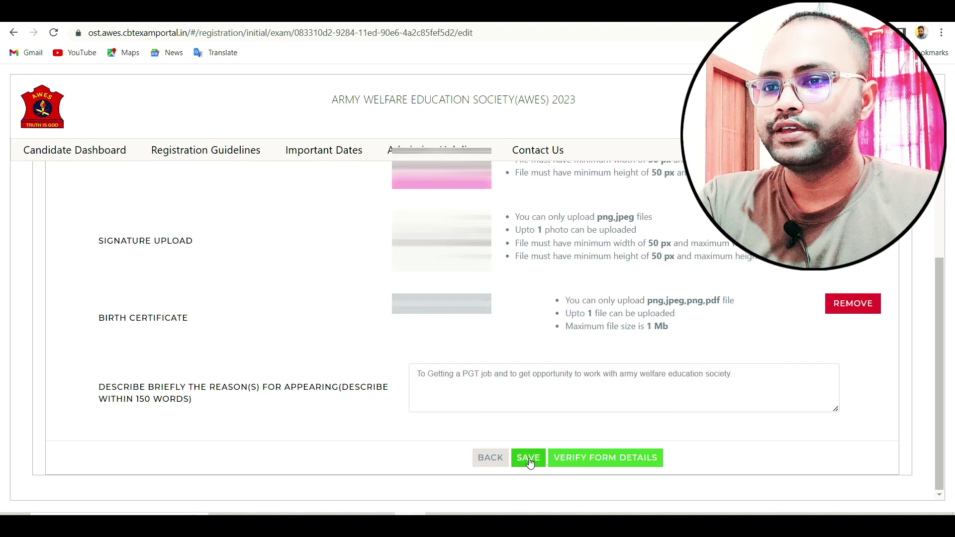
{"action": "left_click", "coordinate": [529, 459]}
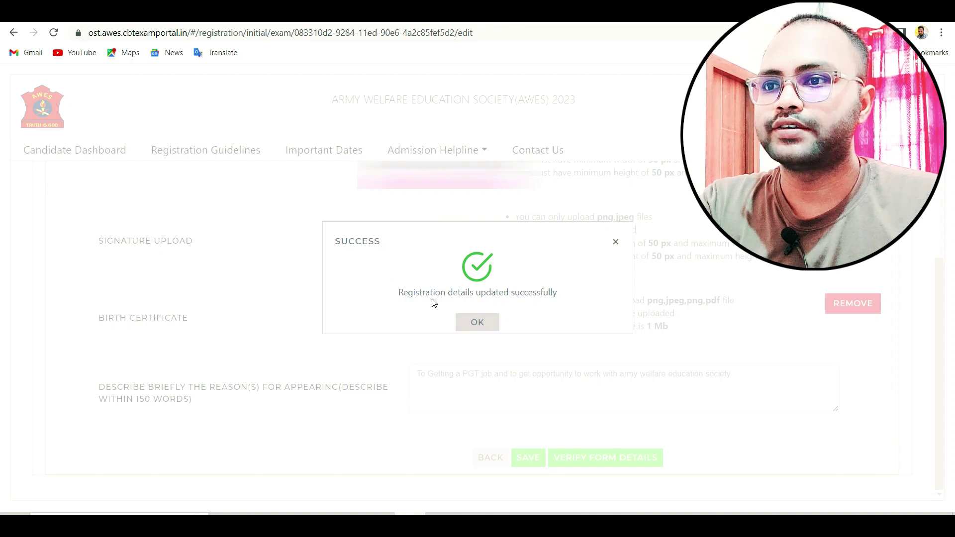
{"action": "left_click", "coordinate": [473, 322]}
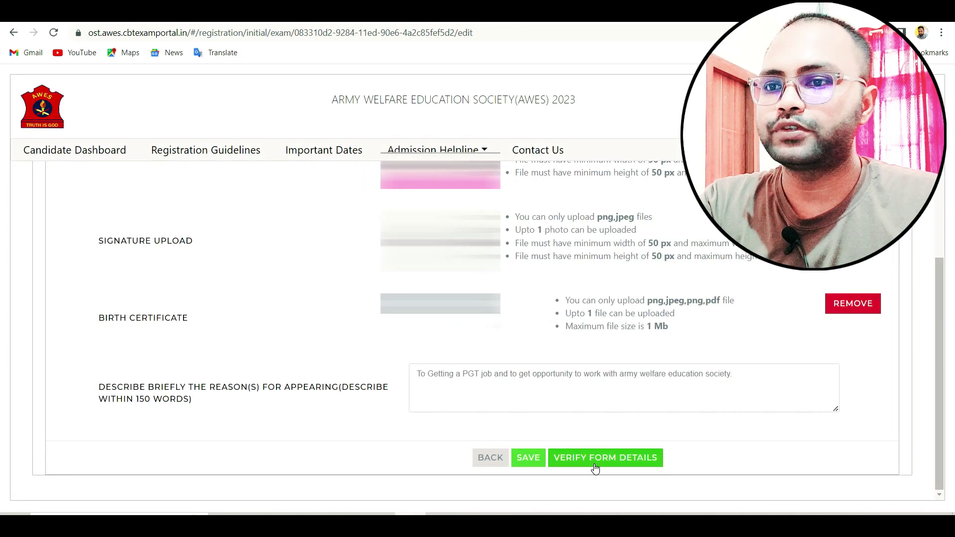
Verify the form details, accept the declaration that the information is true and complete, and make the final submission
{"action": "left_click", "coordinate": [600, 461]}
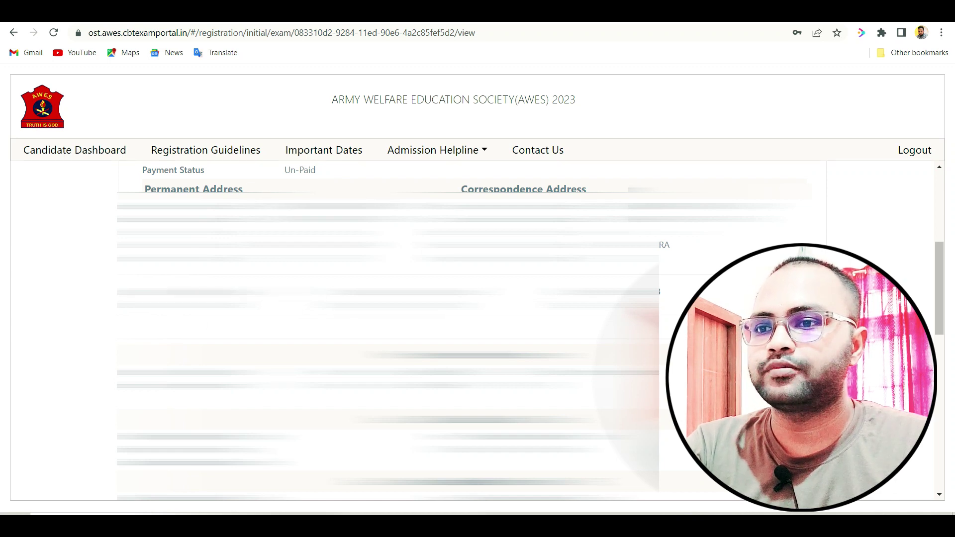
{"action": "scroll", "coordinate": [226, 418], "scroll_direction": "down", "scroll_amount": 10}
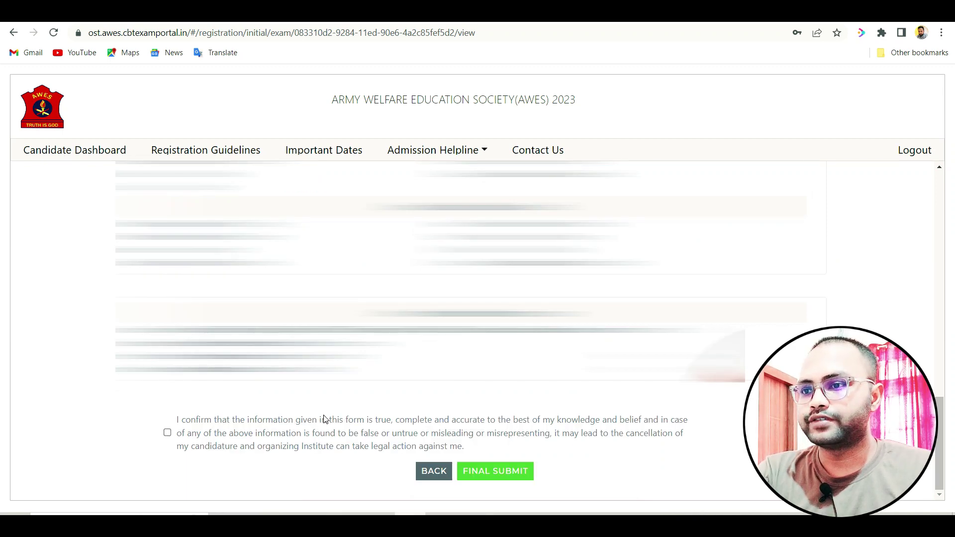
{"action": "left_click", "coordinate": [167, 433]}
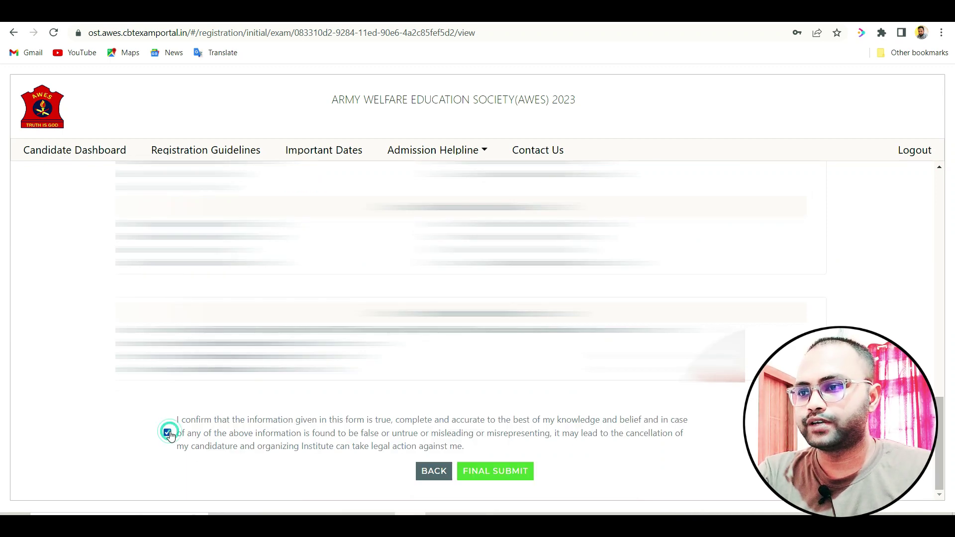
{"action": "left_click", "coordinate": [506, 474]}
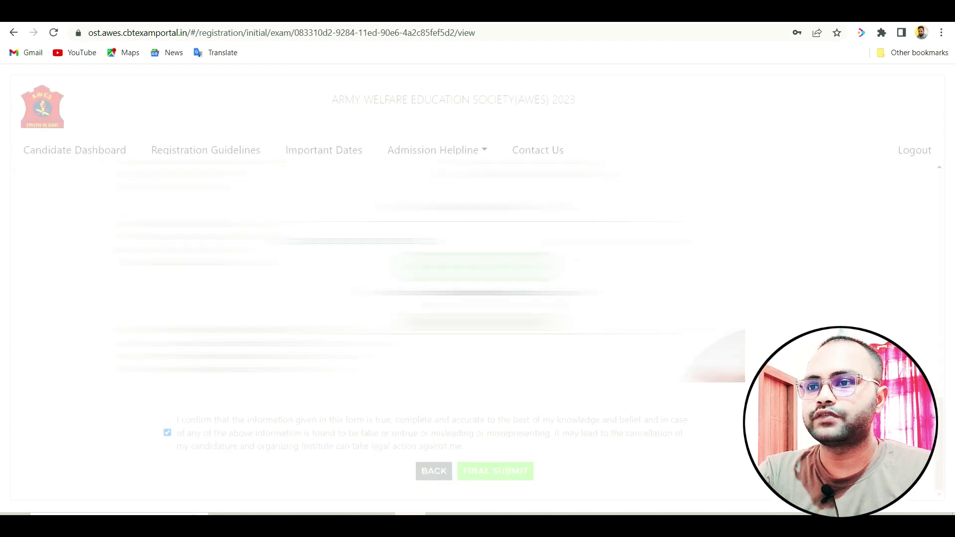
{"action": "left_click", "coordinate": [452, 317]}
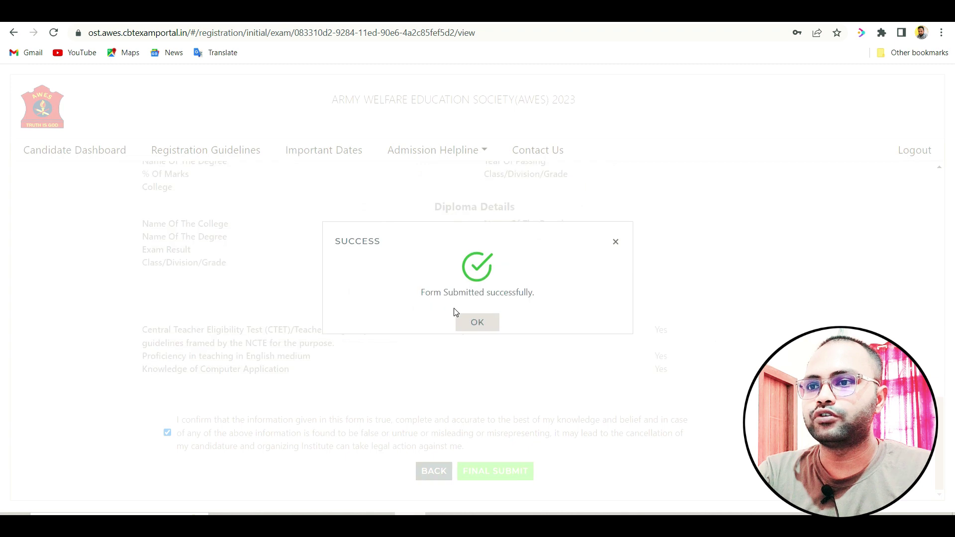
{"action": "left_click", "coordinate": [478, 319]}
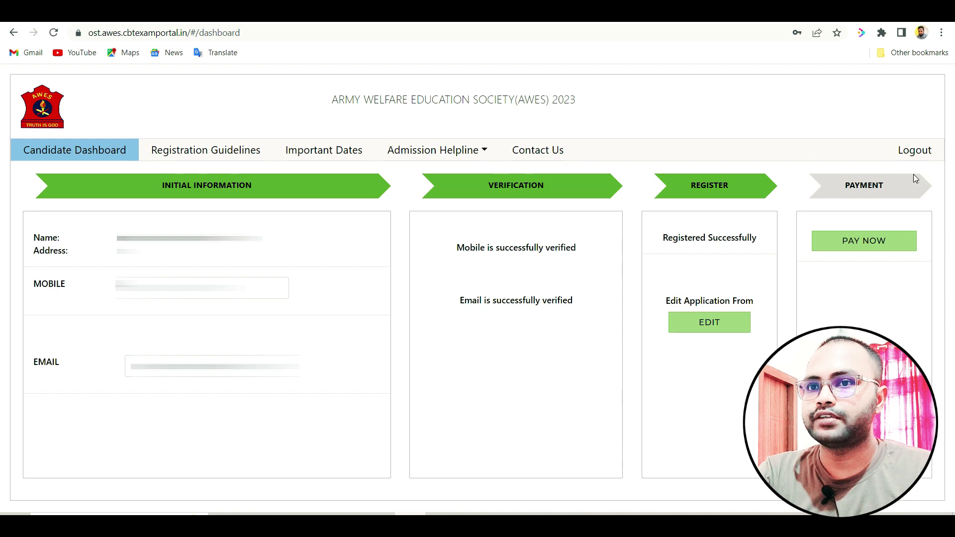
Start the application fee payment from the candidate dashboard, choose UPI QR as the method and accept the fees breakup to generate the QR code
{"action": "left_click", "coordinate": [864, 245]}
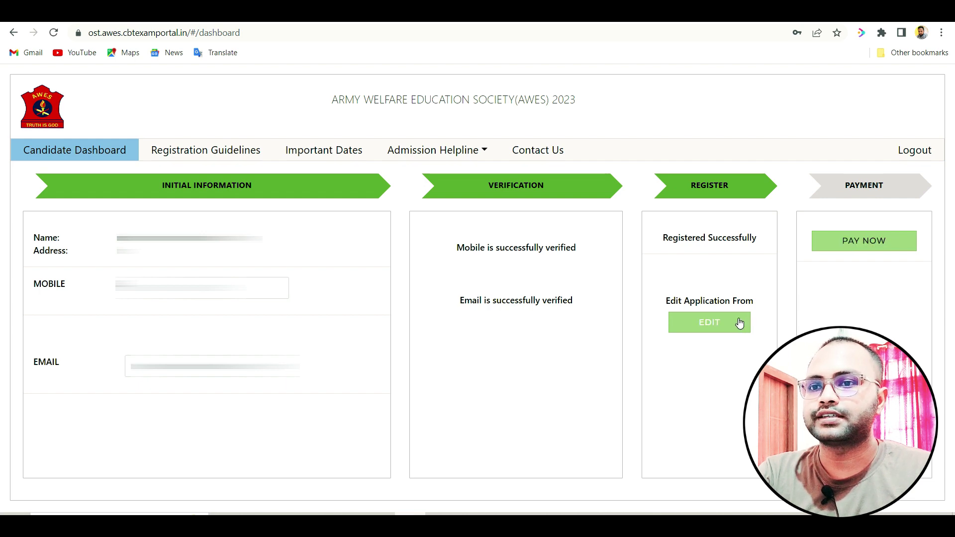
{"action": "left_click", "coordinate": [860, 247]}
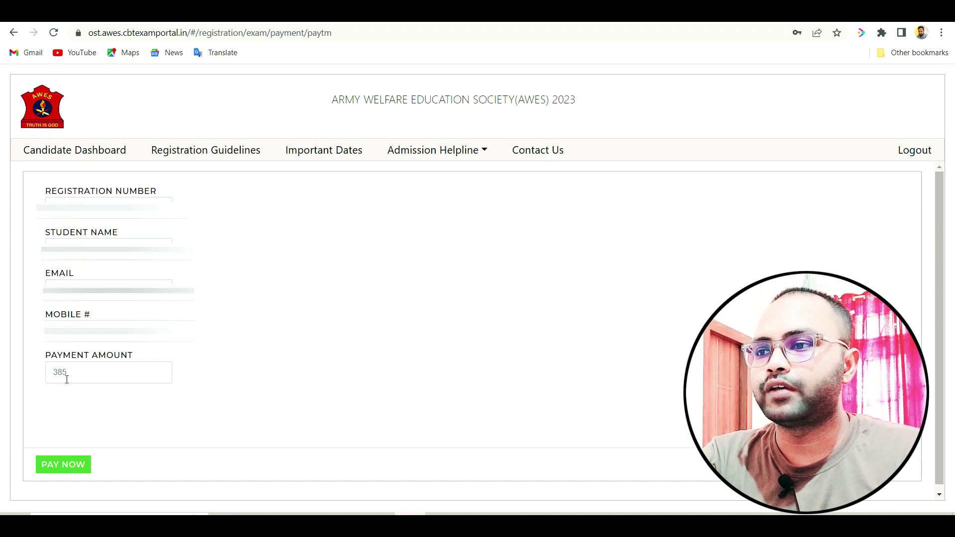
{"action": "left_click", "coordinate": [63, 466]}
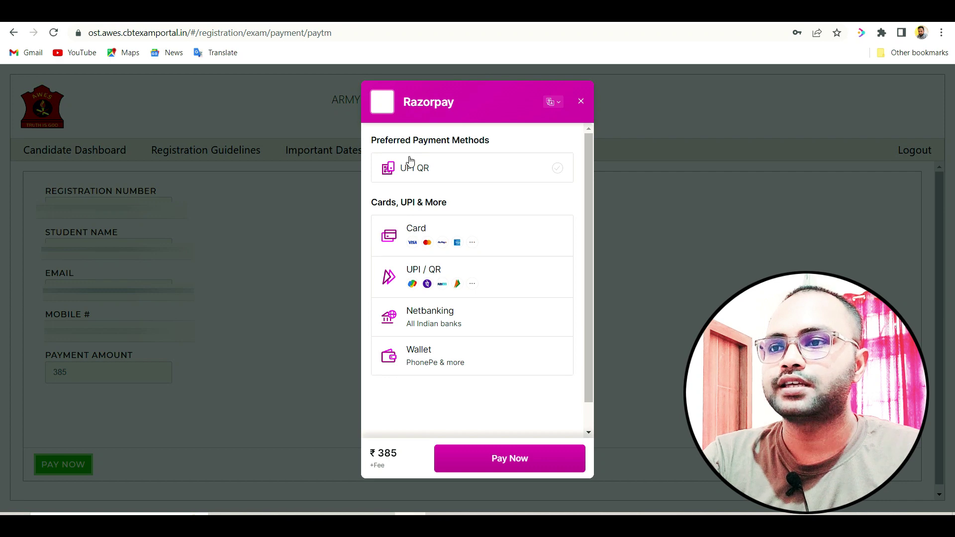
{"action": "left_click", "coordinate": [446, 161]}
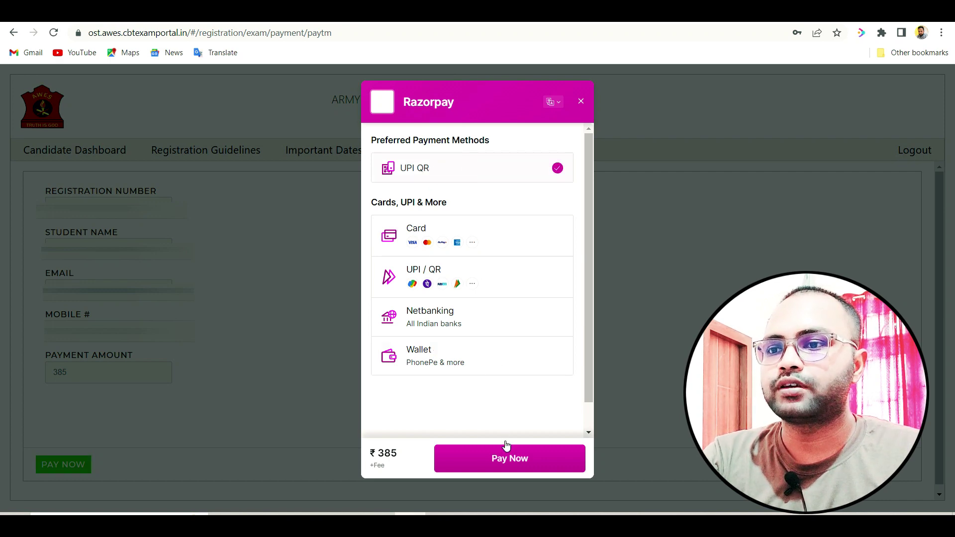
{"action": "left_click", "coordinate": [506, 458]}
{"action": "left_click", "coordinate": [506, 458]}
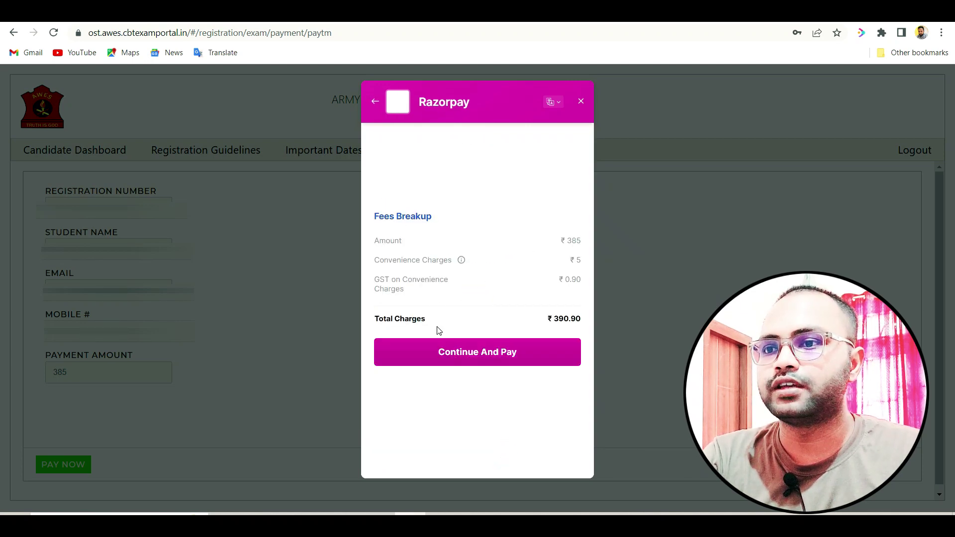
{"action": "left_click", "coordinate": [477, 359]}
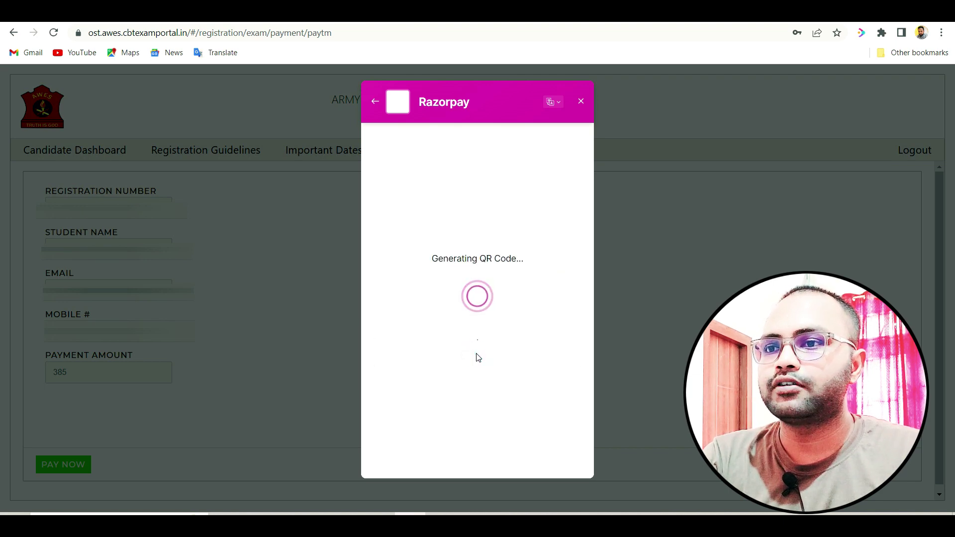